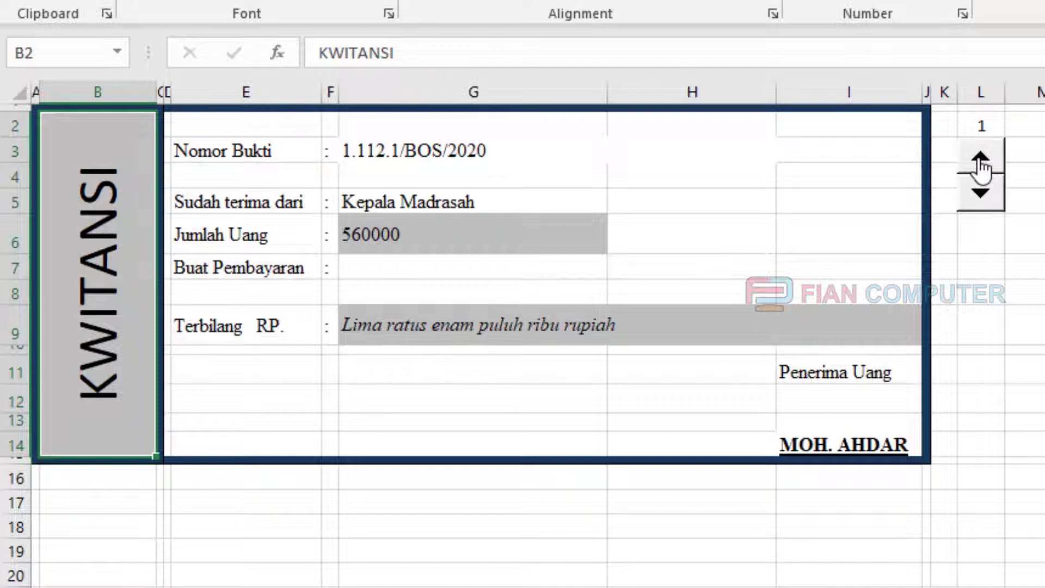
Step: Step the completed receipt forward through its records one at a time, starting from record 1, to review each record's details
{"action": "left_click", "coordinate": [979, 166]}
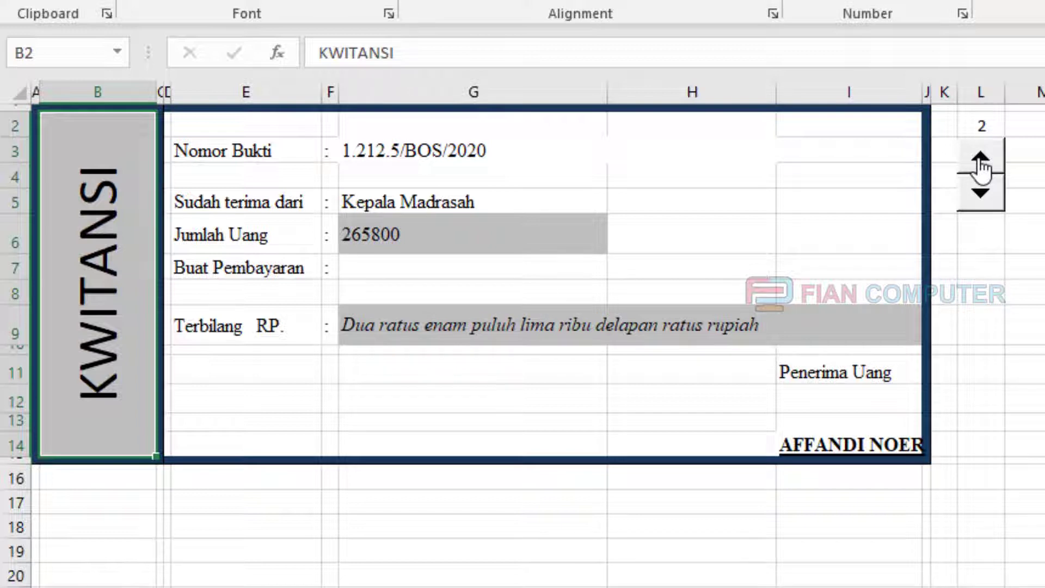
{"action": "left_click", "coordinate": [979, 166]}
{"action": "left_click", "coordinate": [980, 166]}
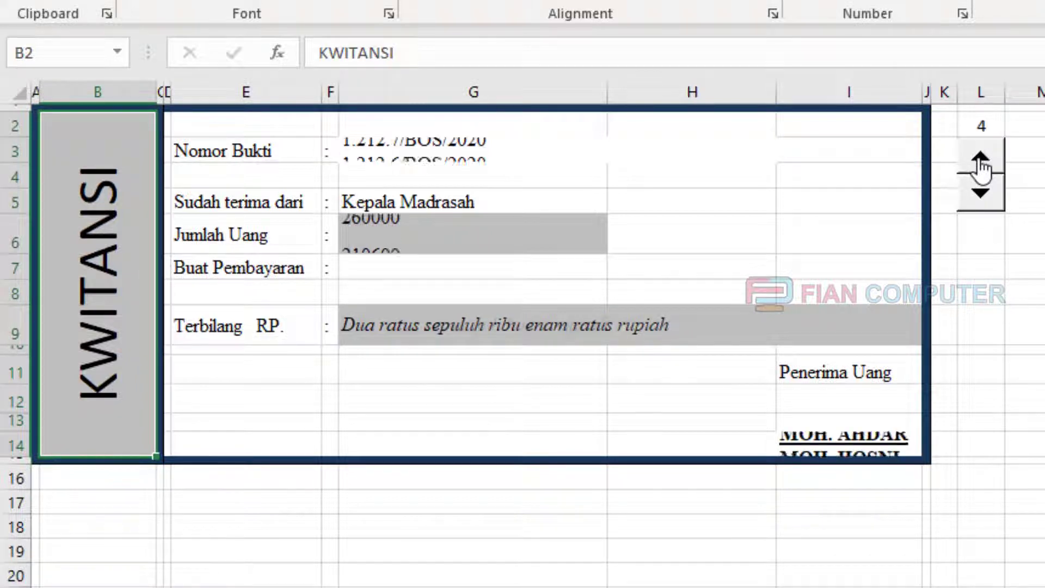
{"action": "left_click", "coordinate": [979, 166]}
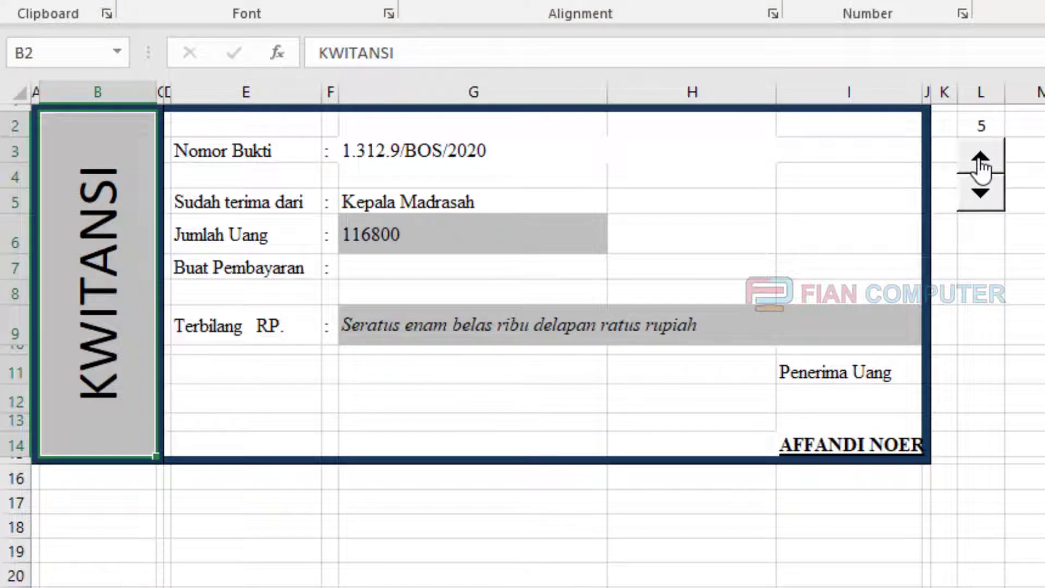
{"action": "left_click", "coordinate": [979, 166]}
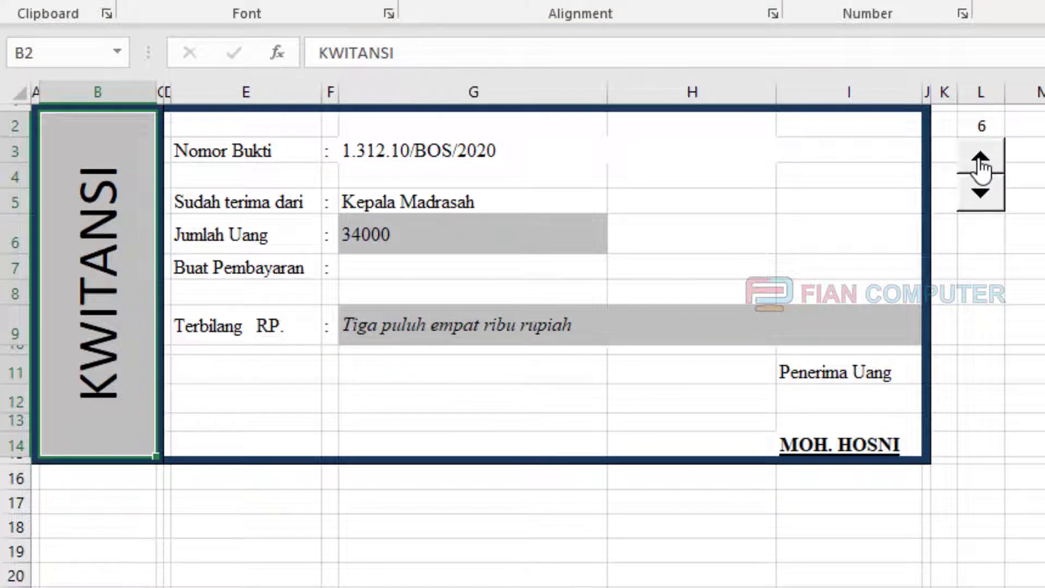
{"action": "left_click", "coordinate": [979, 165]}
{"action": "left_click", "coordinate": [979, 166]}
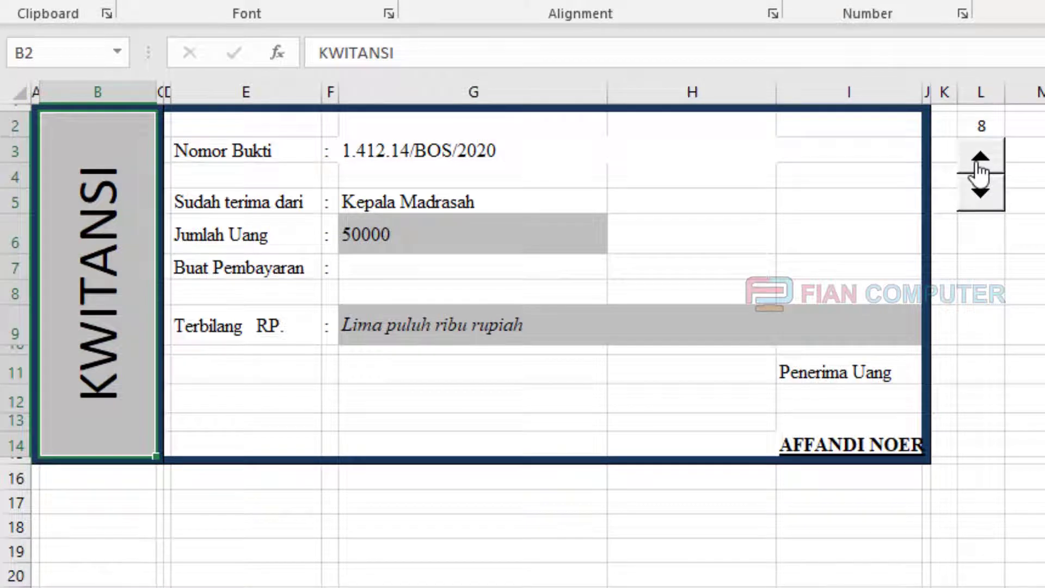
{"action": "left_click", "coordinate": [979, 166]}
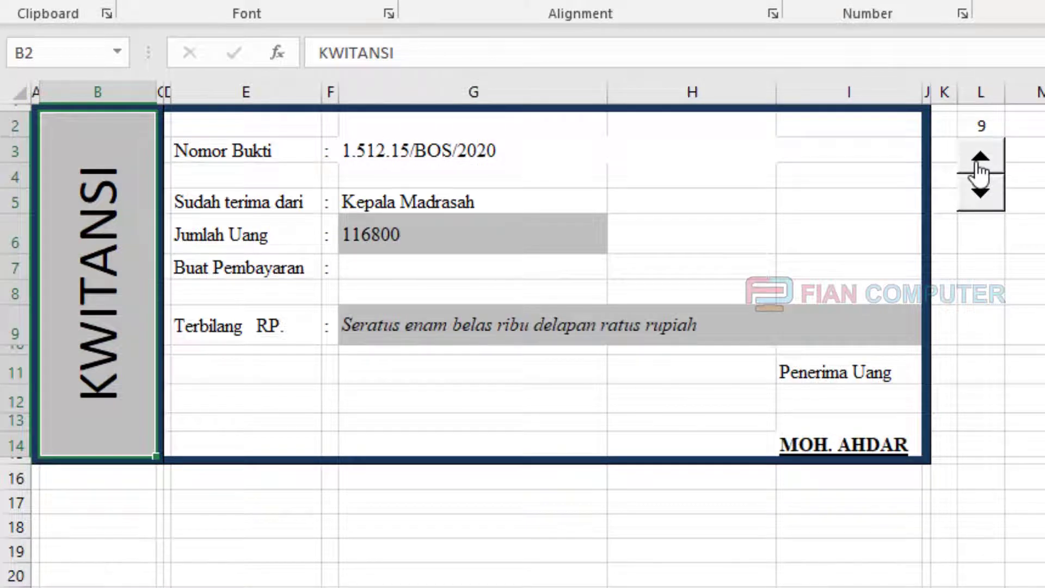
{"action": "left_click", "coordinate": [979, 166]}
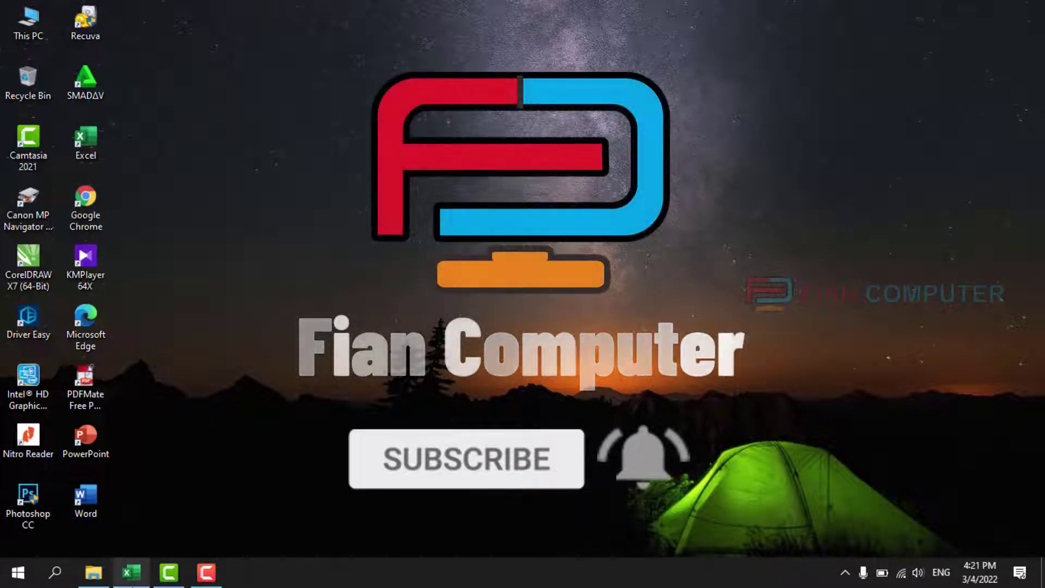
Step: Switch to the Excel workbook and examine the blank receipt's entry cells, from Nomor Bukti in G3 to the recipient's name cell I14
{"action": "left_click", "coordinate": [131, 571]}
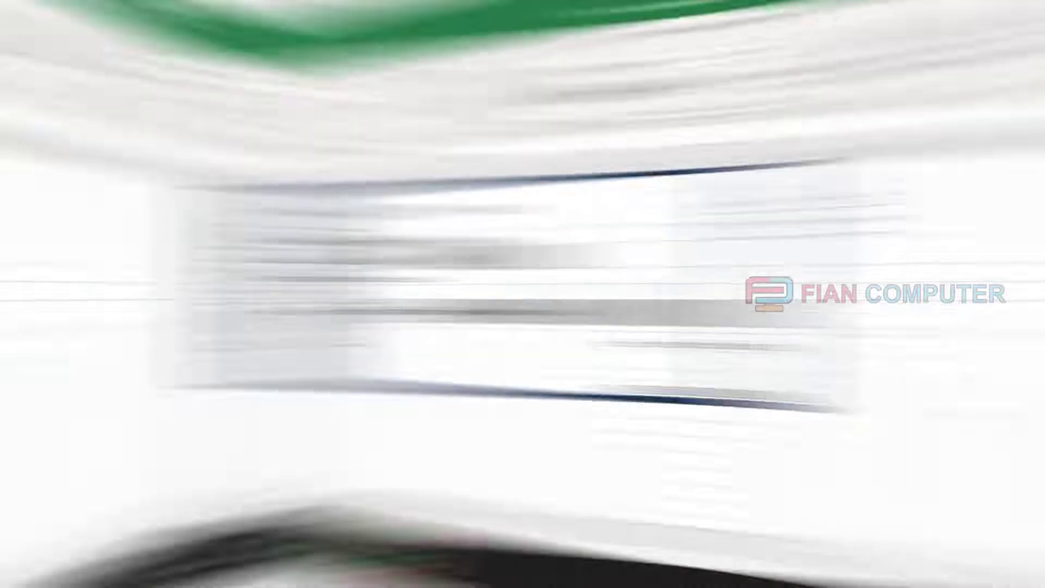
{"action": "left_click", "coordinate": [214, 529]}
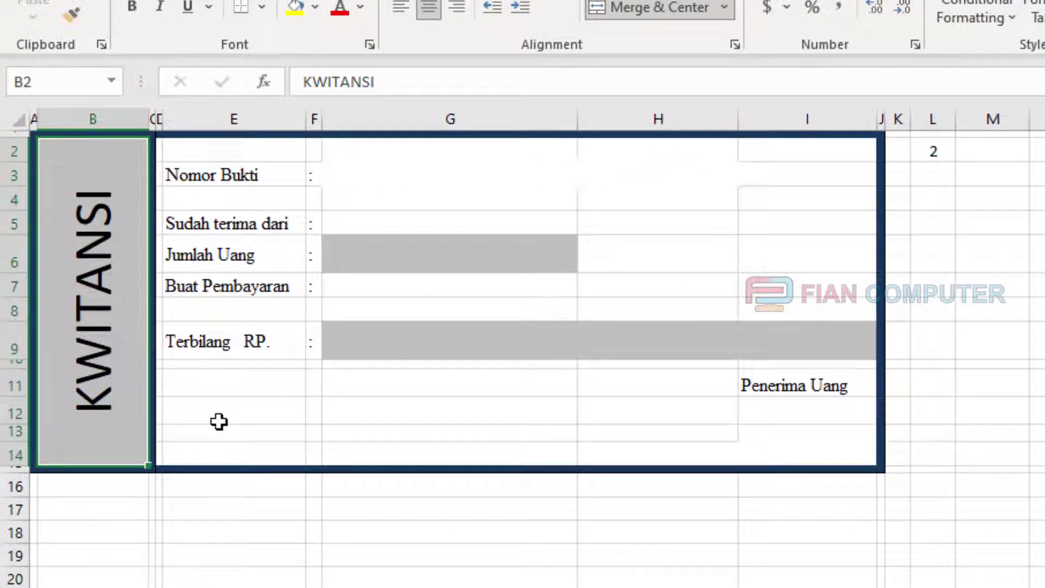
{"action": "left_click", "coordinate": [391, 174]}
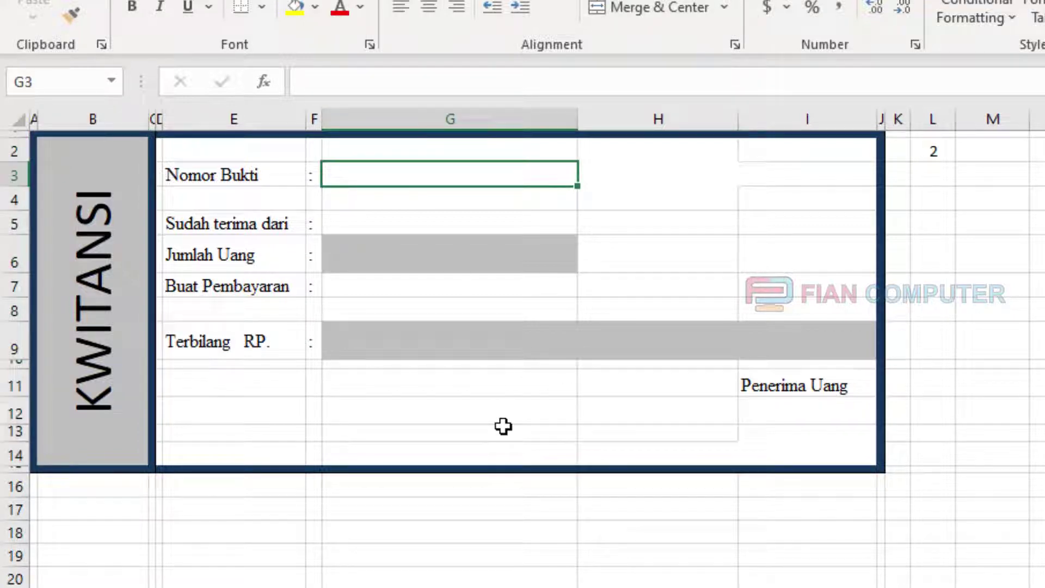
{"action": "key", "text": "Down"}
{"action": "key", "text": "Down"}
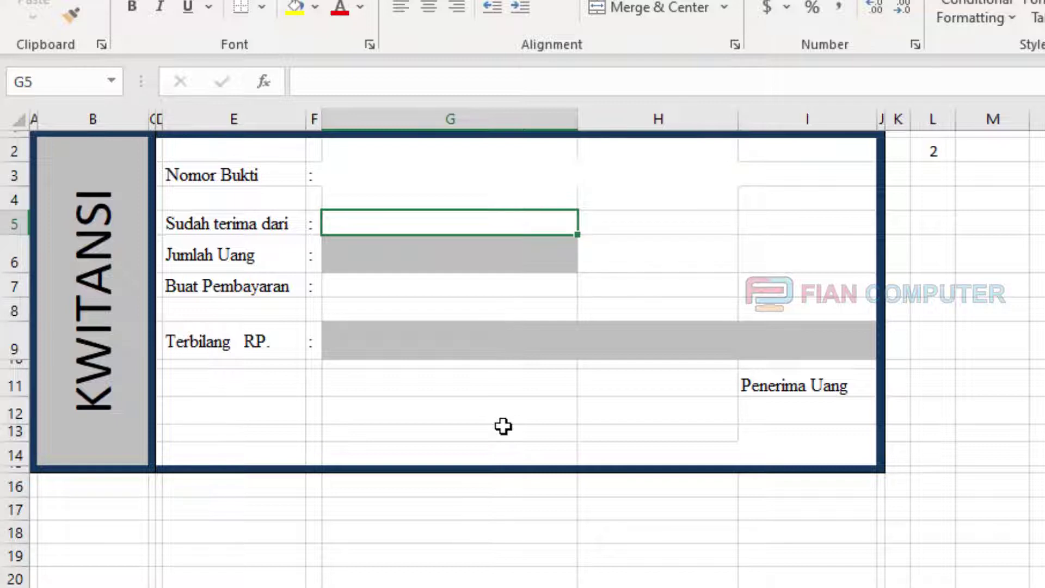
{"action": "key", "text": "Down"}
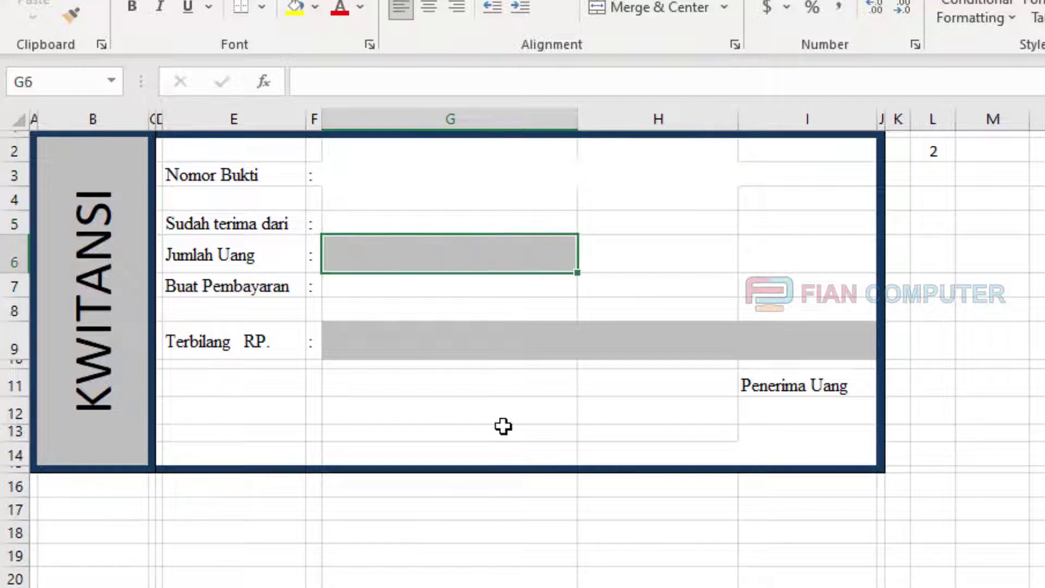
{"action": "key", "text": "Down"}
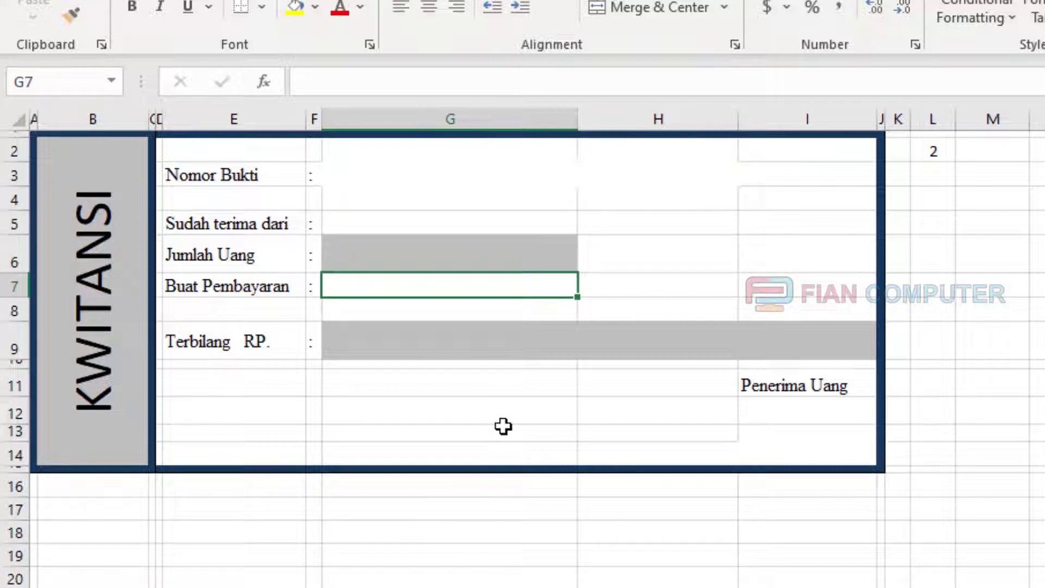
{"action": "key", "text": "Down"}
{"action": "key", "text": "Down"}
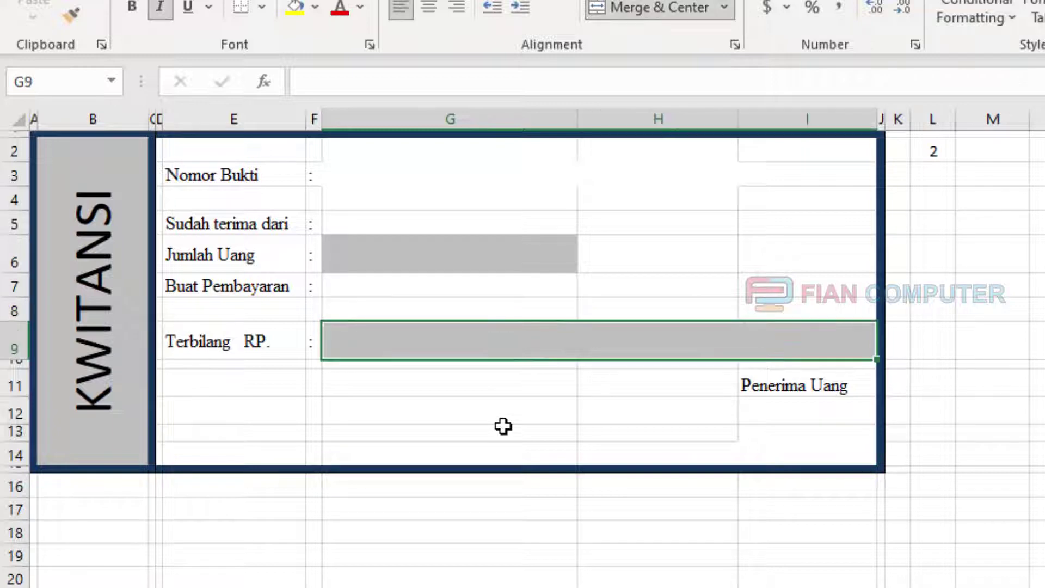
{"action": "key", "text": "Down"}
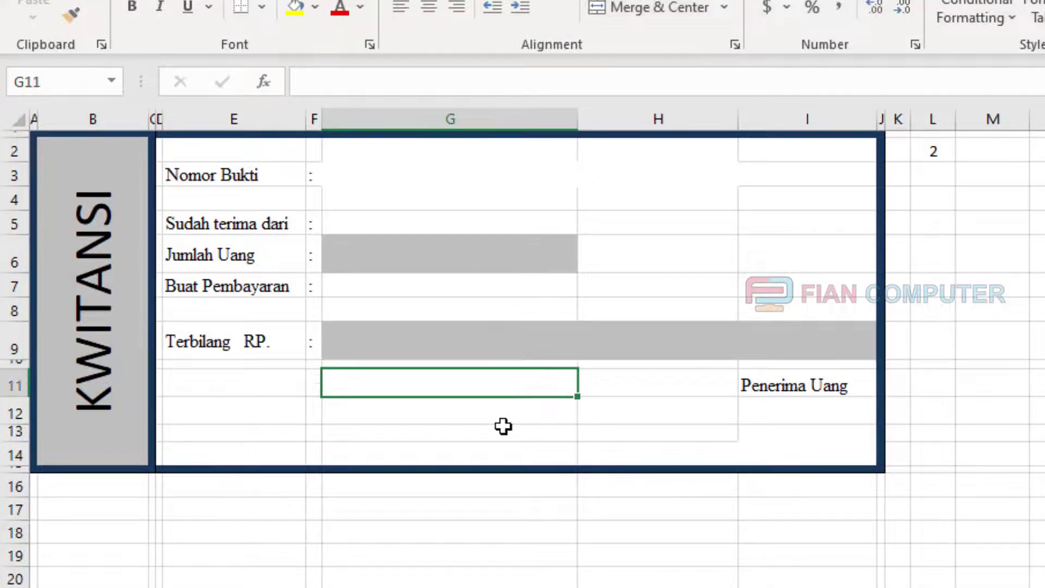
{"action": "key", "text": "Down"}
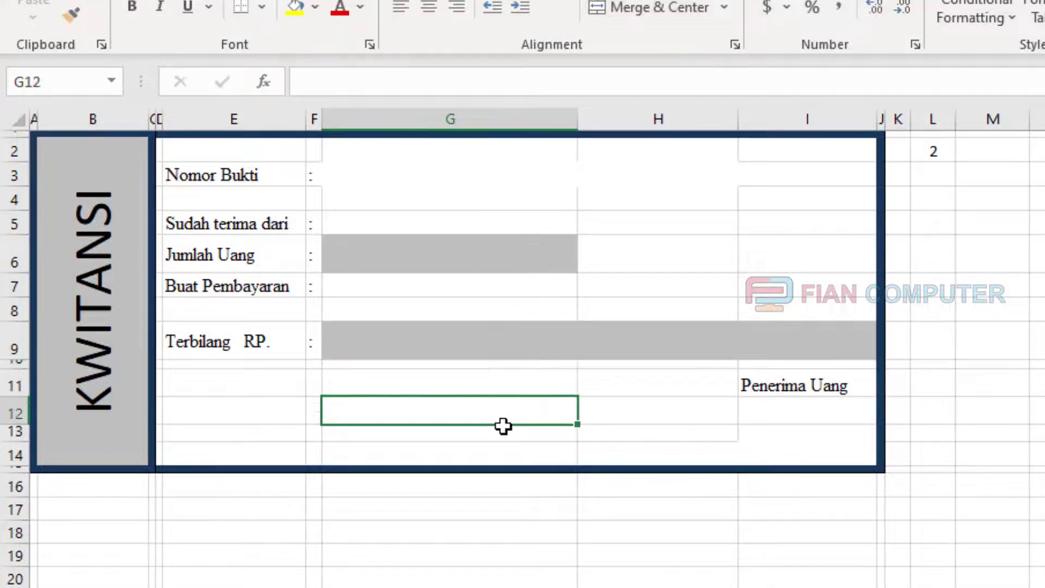
{"action": "left_click", "coordinate": [772, 453]}
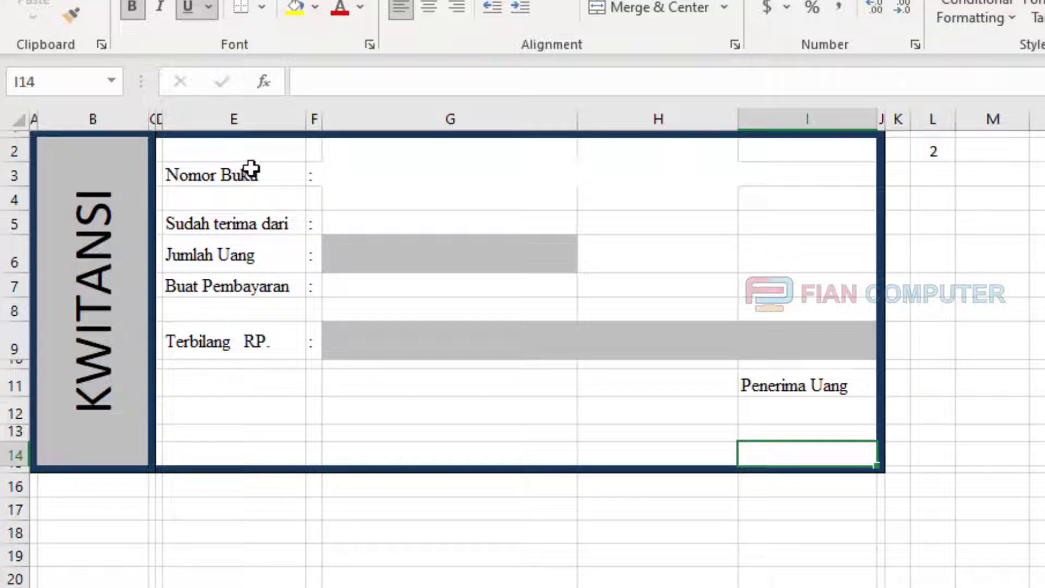
Step: Examine the receipt labels Nomor Bukti, Sudah terima dari, Jumlah Uang, Buat Pembayaran and Terbilang, plus the space under Penerima Uang
{"action": "left_click", "coordinate": [218, 173]}
{"action": "left_click", "coordinate": [229, 226]}
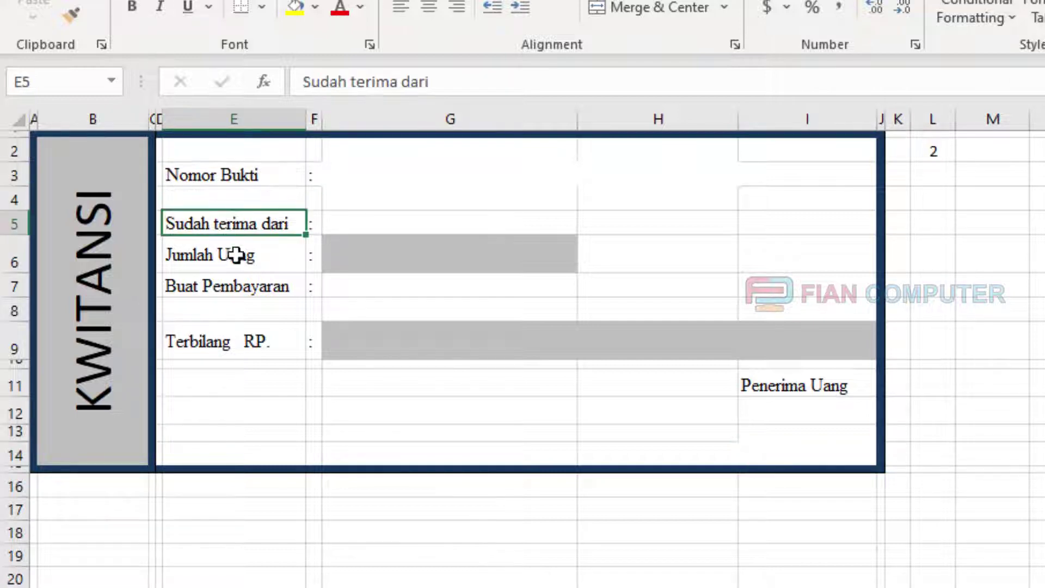
{"action": "left_click", "coordinate": [238, 260]}
{"action": "left_click", "coordinate": [248, 290]}
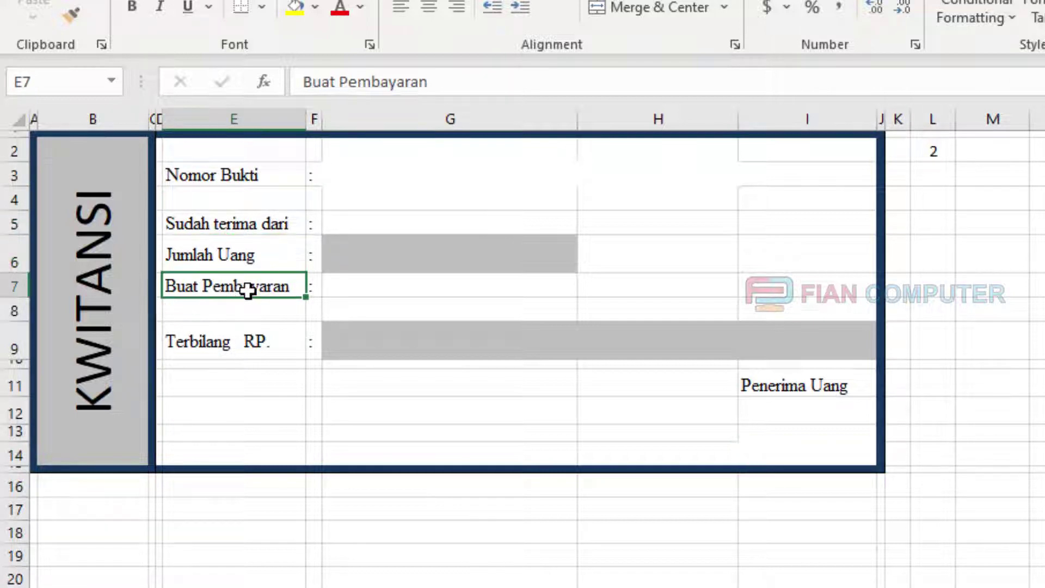
{"action": "left_click", "coordinate": [249, 339]}
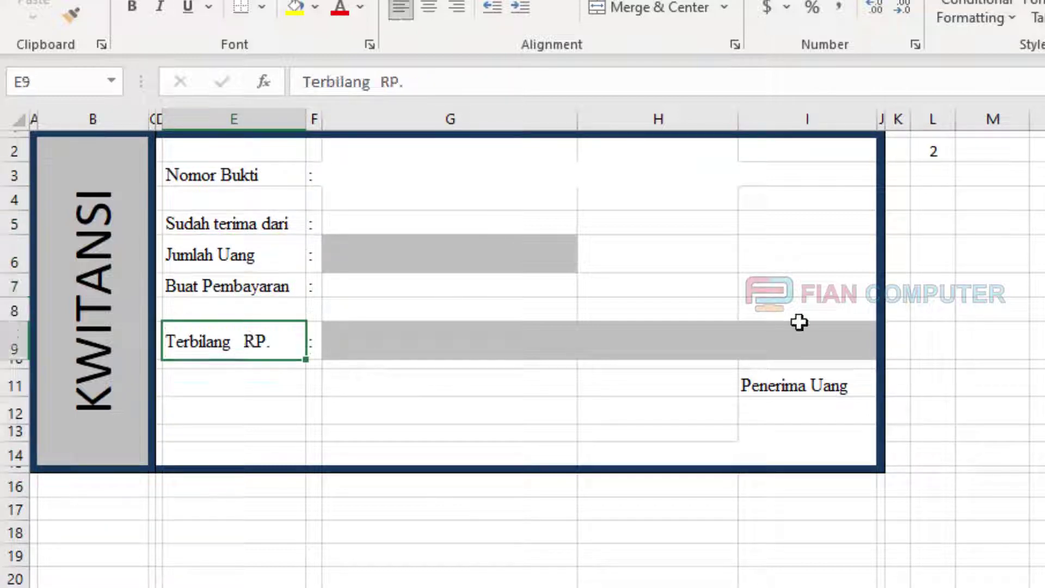
{"action": "left_click", "coordinate": [819, 439]}
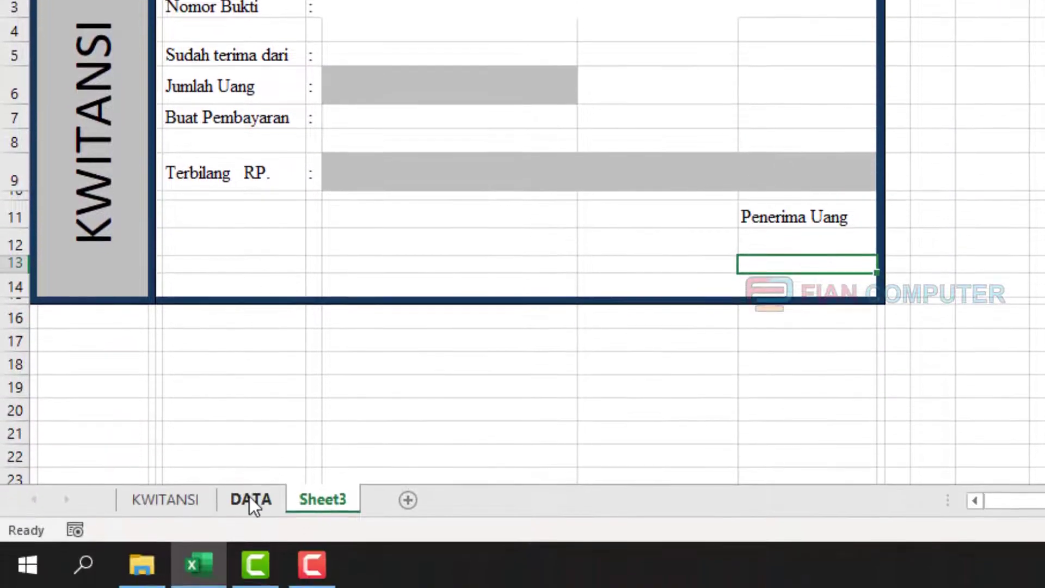
Step: Review the DATA sheet's column headings and its payment rows down to TOTAL PENGELUARAN
{"action": "left_click", "coordinate": [250, 496]}
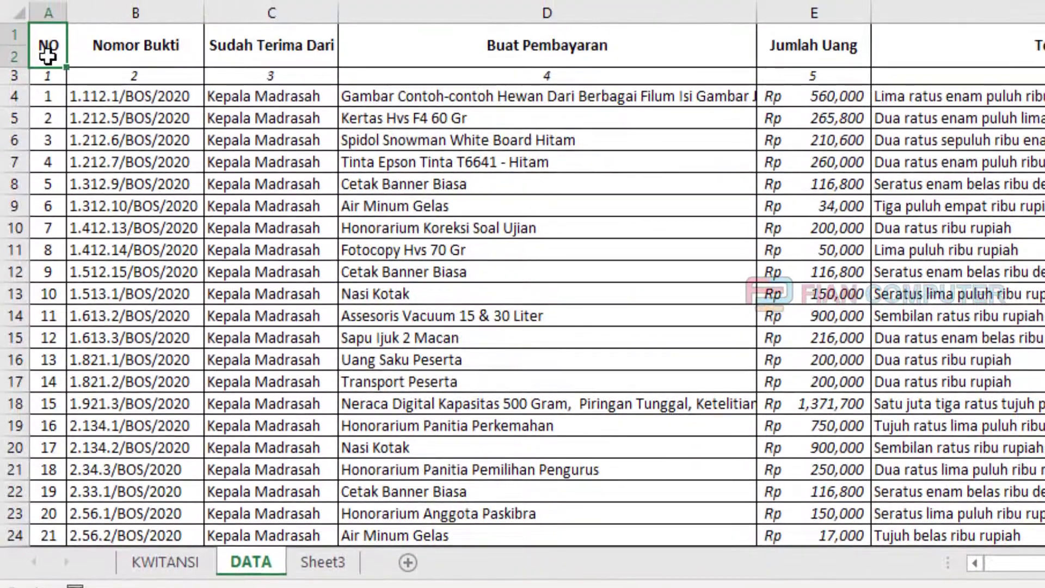
{"action": "left_click", "coordinate": [148, 48]}
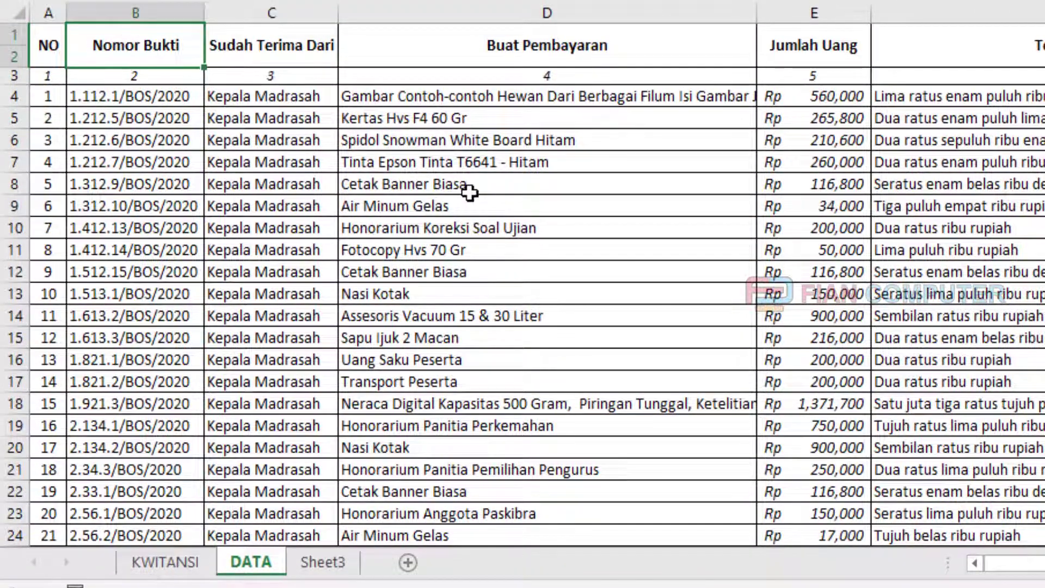
{"action": "key", "text": "Right"}
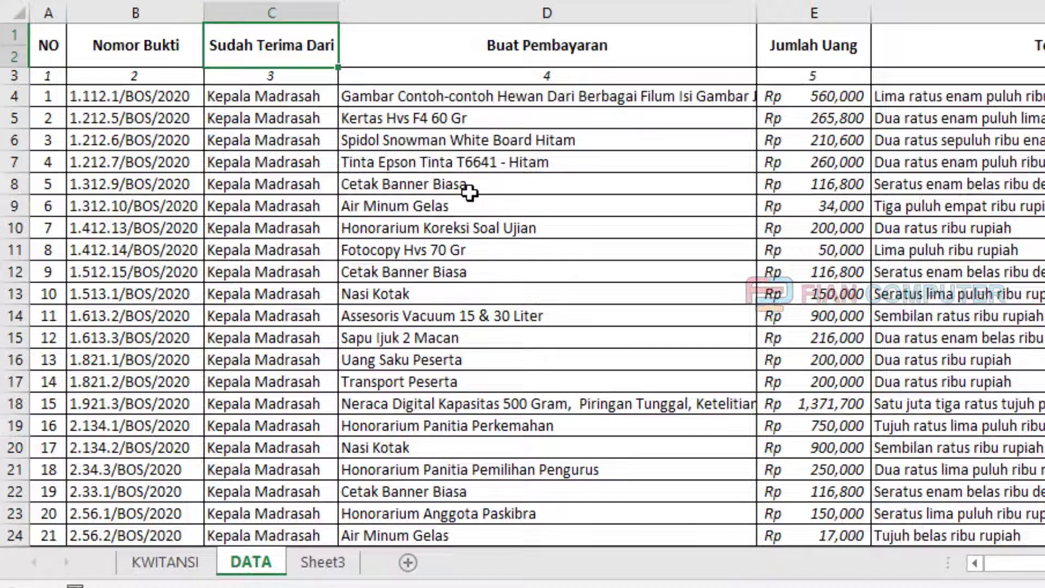
{"action": "key", "text": "Right"}
{"action": "key", "text": "Right"}
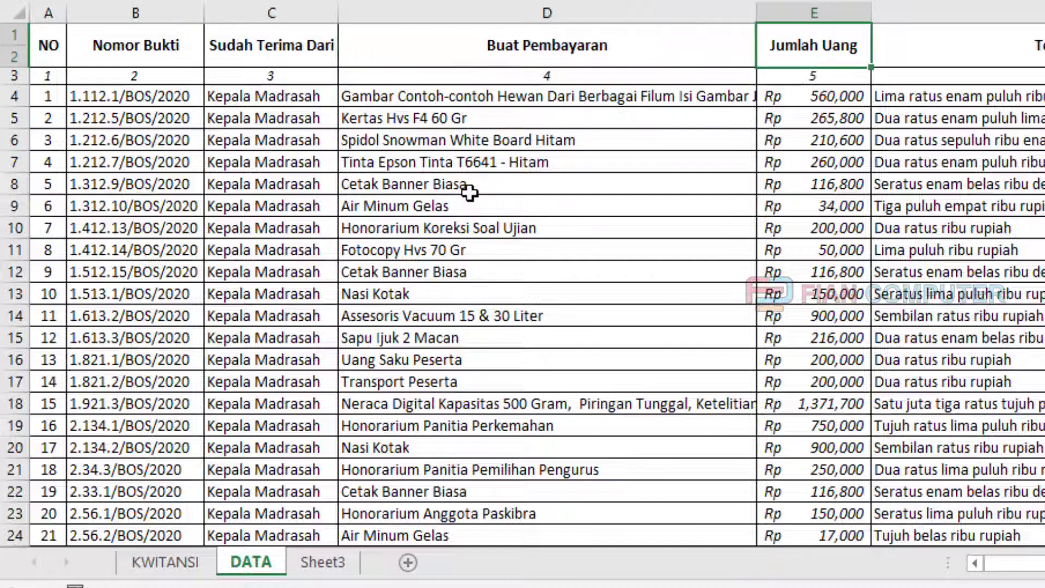
{"action": "key", "text": "Right"}
{"action": "key", "text": "Right"}
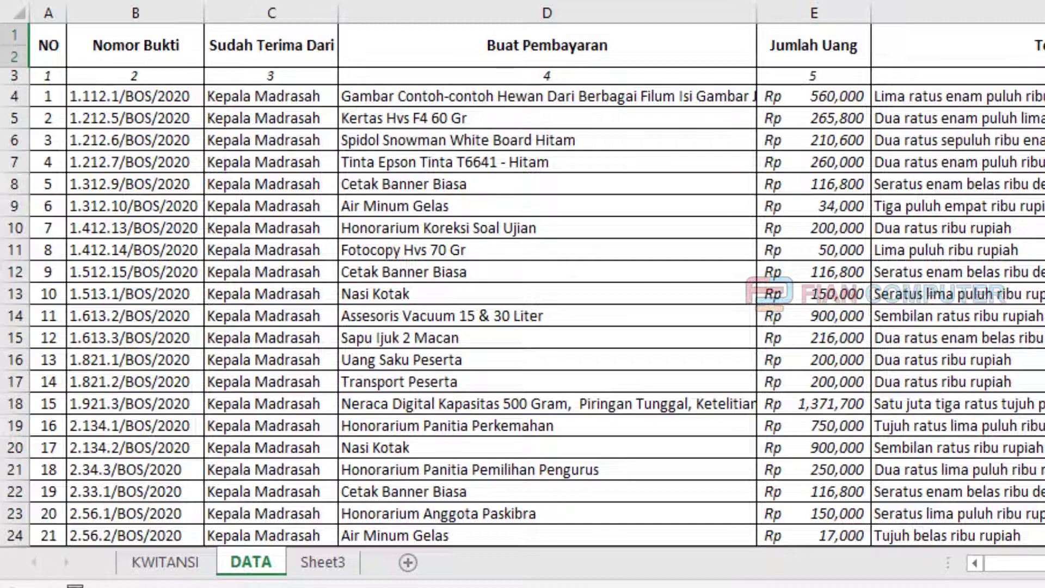
{"action": "scroll", "coordinate": [523, 283], "scroll_direction": "down", "scroll_amount": 4}
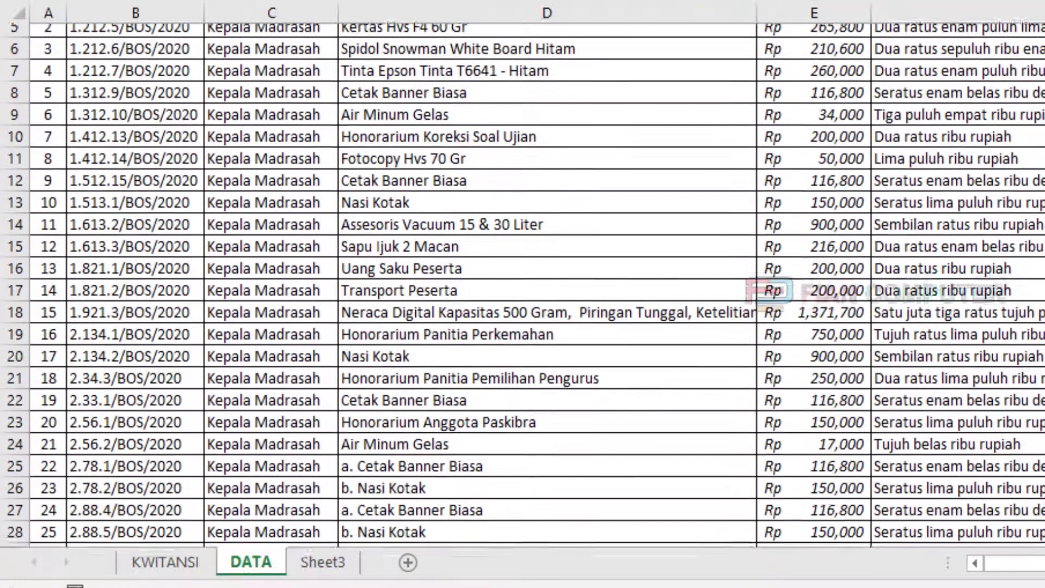
{"action": "scroll", "coordinate": [522, 283], "scroll_direction": "down", "scroll_amount": 7}
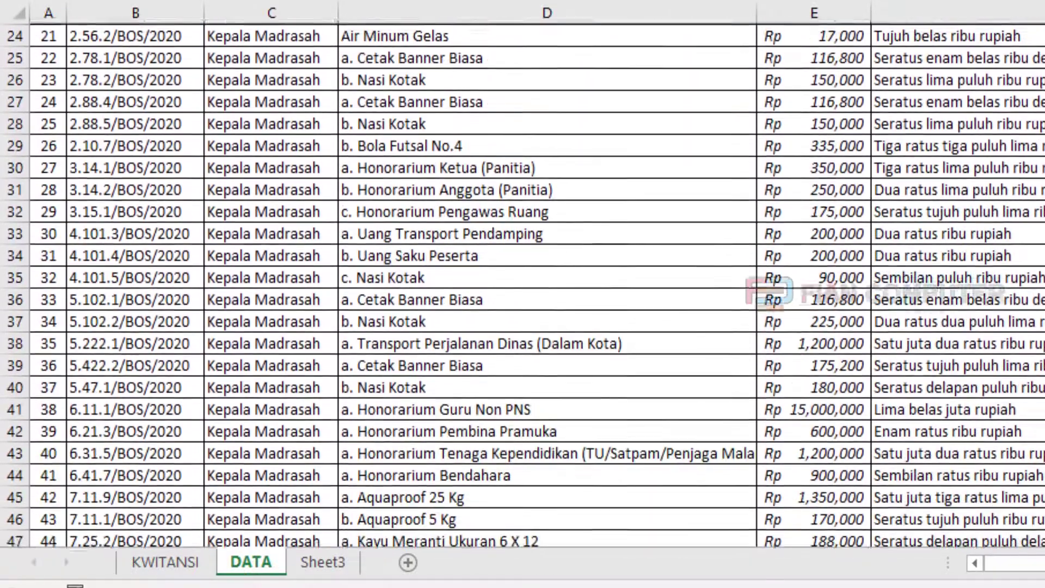
{"action": "scroll", "coordinate": [523, 283], "scroll_direction": "up", "scroll_amount": 4}
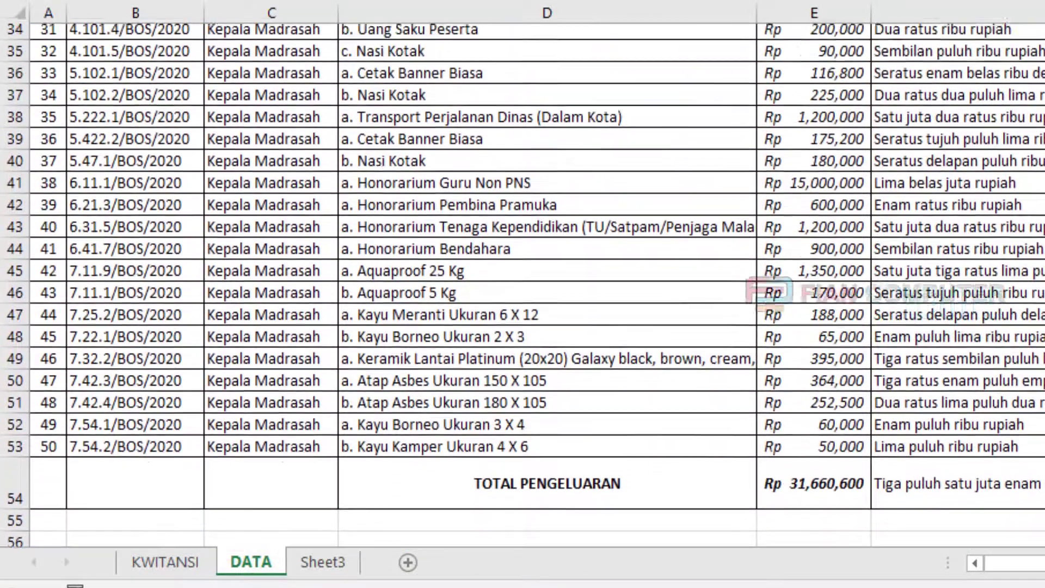
{"action": "scroll", "coordinate": [522, 283], "scroll_direction": "up", "scroll_amount": 8}
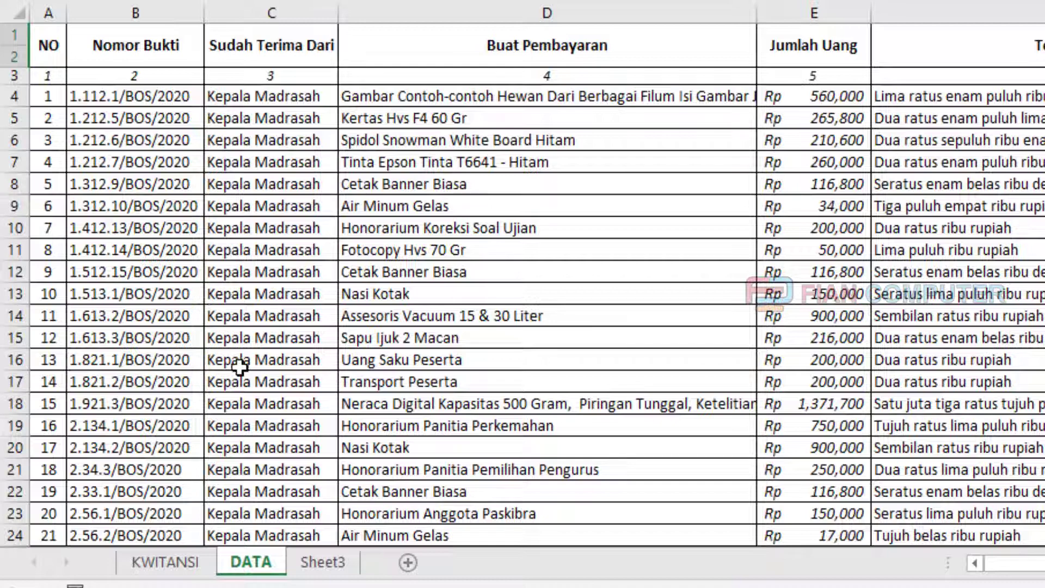
Step: Select the data table on the DATA sheet from the NO heading in A1 across its columns down to row 53, excluding the TOTAL PENGELUARAN row
{"action": "left_click", "coordinate": [43, 41]}
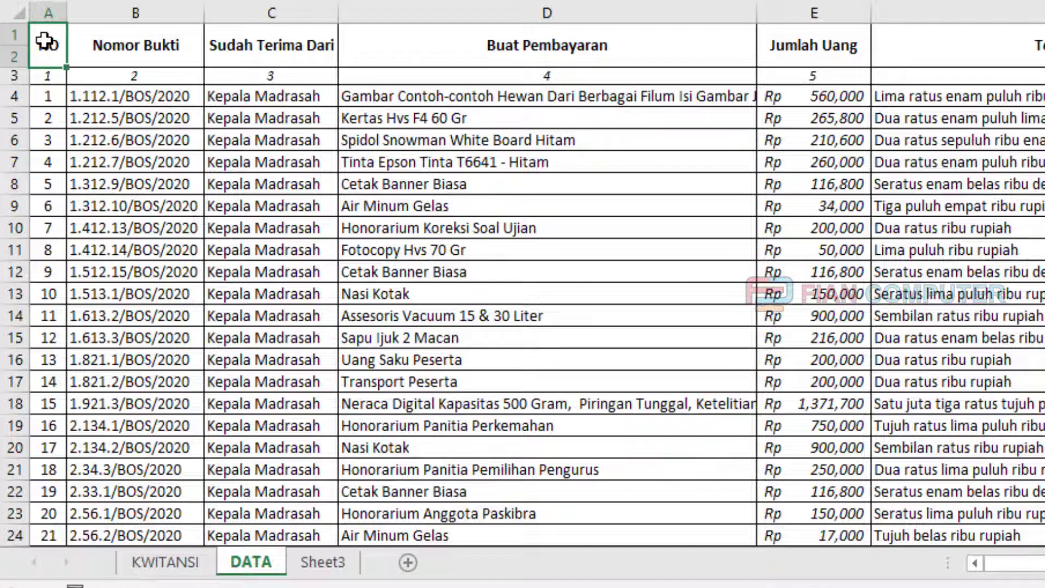
{"action": "key", "text": "shift+Right"}
{"action": "key", "text": "shift+Right"}
{"action": "key", "text": "shift+Right"}
{"action": "key", "text": "shift+Right"}
{"action": "key", "text": "shift+Right"}
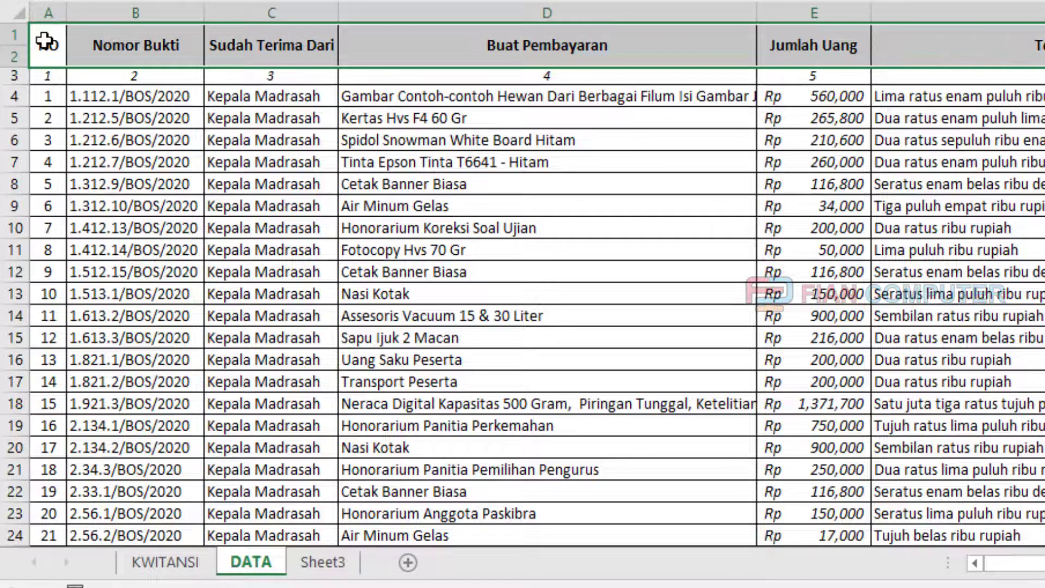
{"action": "key", "text": "shift+Down"}
{"action": "key", "text": "shift+Down"}
{"action": "key", "text": "shift+Down"}
{"action": "key", "text": "shift+Down"}
{"action": "key", "text": "shift+Down"}
{"action": "key", "text": "shift+Down"}
{"action": "key", "text": "shift+Down"}
{"action": "key", "text": "shift+Down"}
{"action": "key", "text": "shift+Down"}
{"action": "key", "text": "shift+Down"}
{"action": "key", "text": "shift+Down"}
{"action": "key", "text": "shift+Down"}
{"action": "key", "text": "shift+Down"}
{"action": "key", "text": "shift+Down"}
{"action": "key", "text": "shift+Down"}
{"action": "key", "text": "shift+Down"}
{"action": "key", "text": "shift+Down"}
{"action": "key", "text": "shift+Down"}
{"action": "key", "text": "shift+Down"}
{"action": "key", "text": "shift+Down"}
{"action": "key", "text": "shift+Down"}
{"action": "key", "text": "shift+Down"}
{"action": "key", "text": "shift+Down"}
{"action": "key", "text": "shift+Down"}
{"action": "key", "text": "shift+Down"}
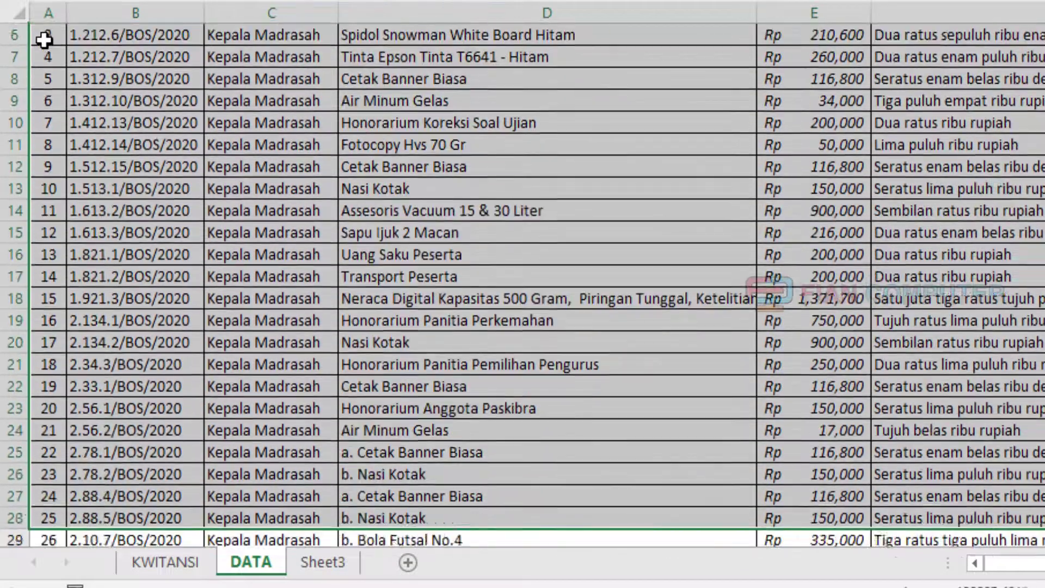
{"action": "key", "text": "shift+Down"}
{"action": "key", "text": "shift+Down"}
{"action": "key", "text": "shift+Down"}
{"action": "key", "text": "shift+Down"}
{"action": "key", "text": "shift+Down"}
{"action": "key", "text": "shift+Down"}
{"action": "key", "text": "shift+Down"}
{"action": "key", "text": "shift+Down"}
{"action": "key", "text": "shift+Down"}
{"action": "key", "text": "shift+Down"}
{"action": "key", "text": "shift+Down"}
{"action": "key", "text": "shift+Down"}
{"action": "key", "text": "shift+Down"}
{"action": "key", "text": "shift+Down"}
{"action": "key", "text": "shift+Down"}
{"action": "key", "text": "shift+Down"}
{"action": "key", "text": "shift+Down"}
{"action": "key", "text": "shift+Down"}
{"action": "key", "text": "shift+Down"}
{"action": "key", "text": "shift+Down"}
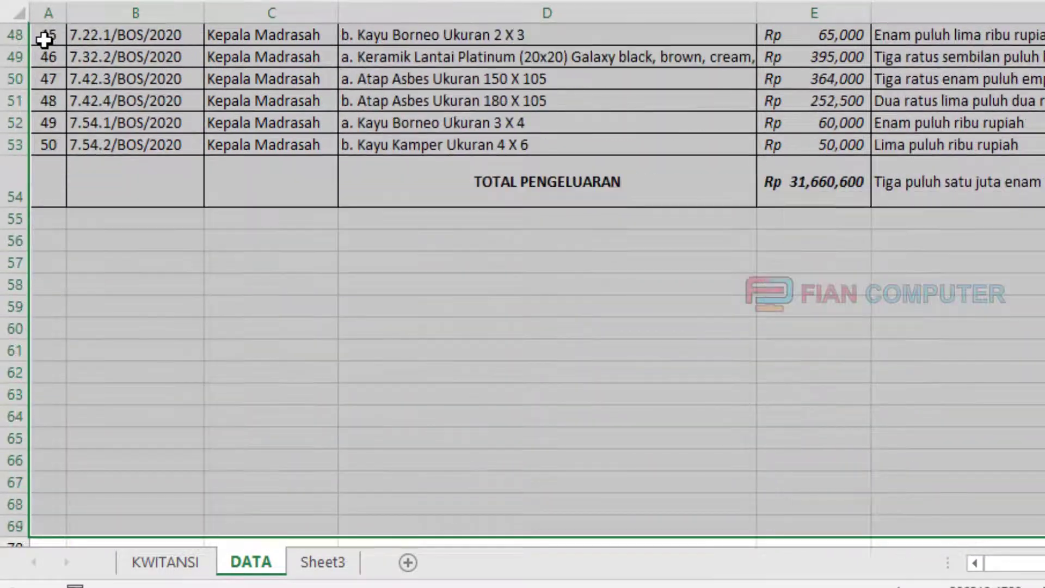
{"action": "key", "text": "shift+Up"}
{"action": "key", "text": "shift+Up"}
{"action": "key", "text": "shift+Up"}
{"action": "key", "text": "shift+Up"}
{"action": "key", "text": "shift+Up"}
{"action": "key", "text": "shift+Up"}
{"action": "key", "text": "shift+Up"}
{"action": "key", "text": "shift+Up"}
{"action": "key", "text": "shift+Up"}
{"action": "key", "text": "shift+Up"}
{"action": "key", "text": "shift+Up"}
{"action": "key", "text": "shift+Up"}
{"action": "key", "text": "shift+Up"}
{"action": "key", "text": "shift+Up"}
{"action": "key", "text": "shift+Up"}
{"action": "key", "text": "shift+Up"}
{"action": "key", "text": "shift+Down"}
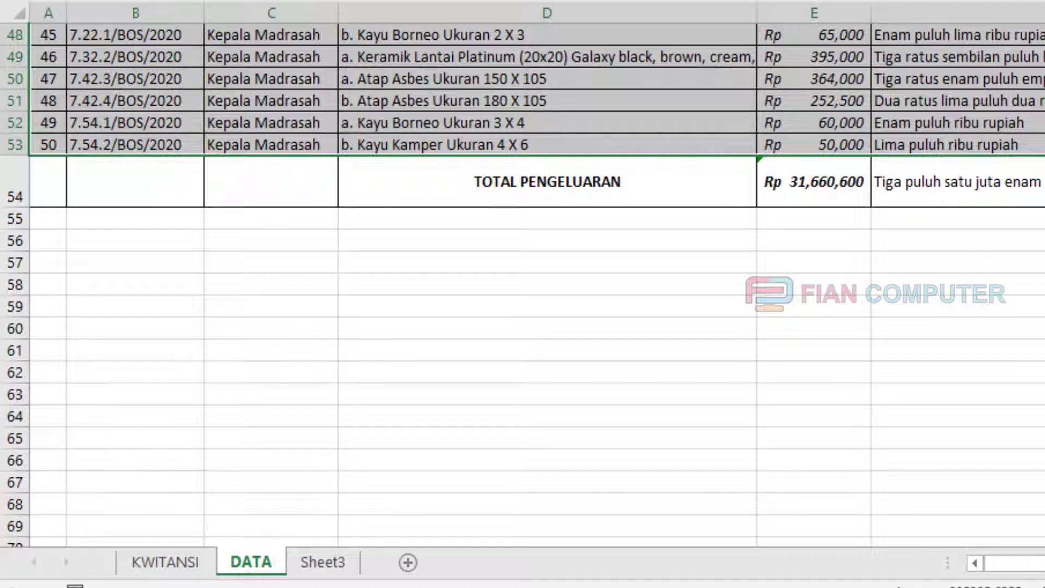
Step: Assign the range name BOS to the selected data table on the DATA sheet
{"action": "scroll", "coordinate": [522, 294], "scroll_direction": "up", "scroll_amount": 16}
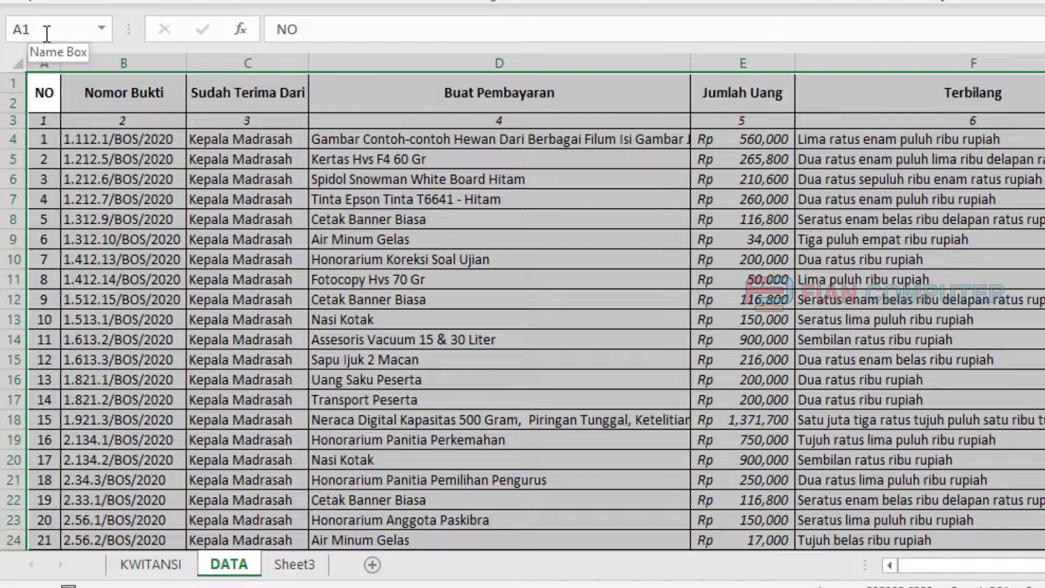
{"action": "left_click", "coordinate": [42, 32]}
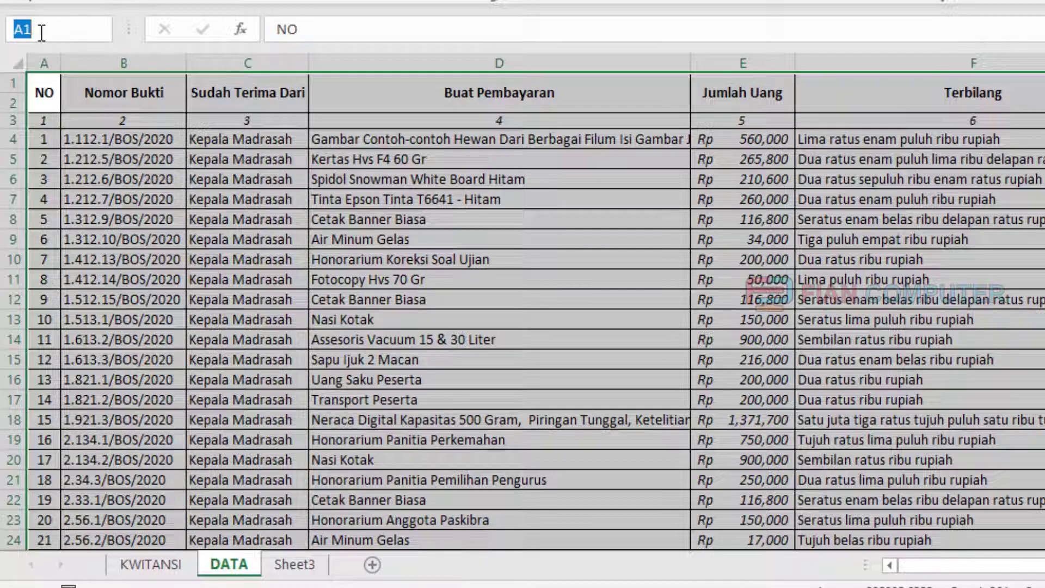
{"action": "type", "text": "BOS"}
{"action": "key", "text": "Return"}
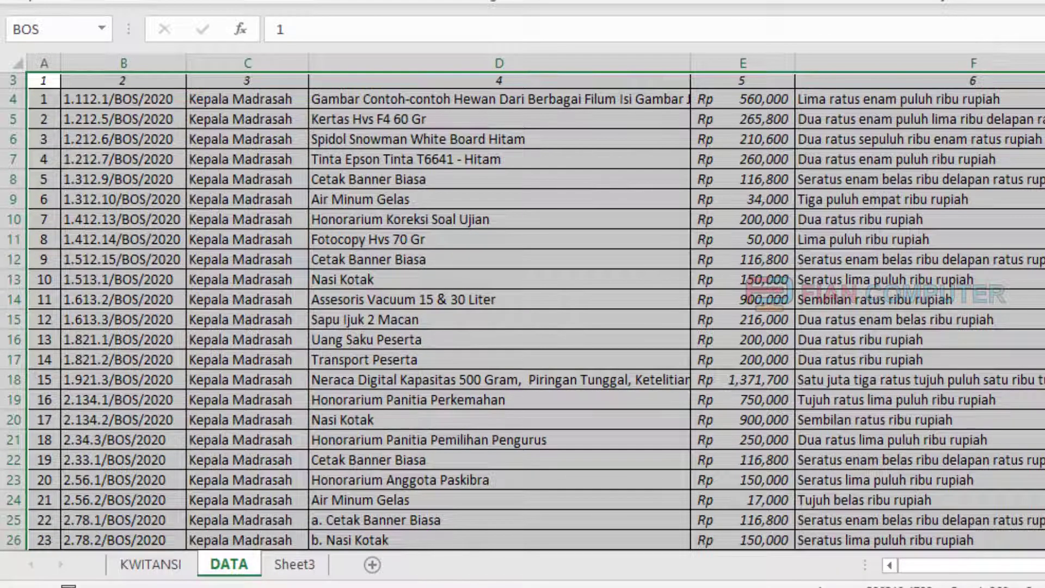
{"action": "scroll", "coordinate": [723, 191], "scroll_direction": "up", "scroll_amount": 1}
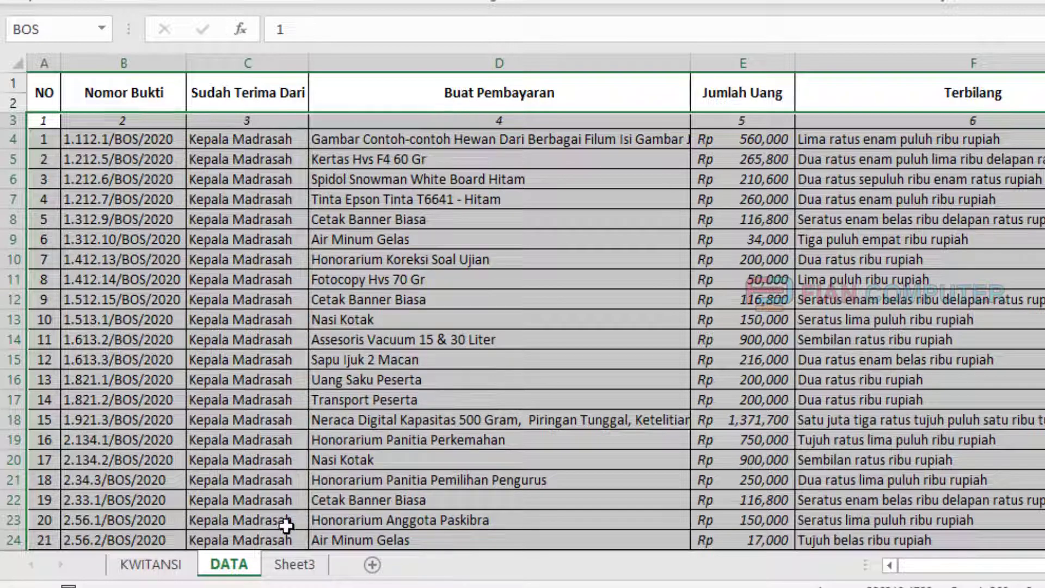
Step: In Sheet3's Nomor Bukti cell G3, begin a VLOOKUP formula using L2 as the lookup value and BOS as the table array
{"action": "left_click", "coordinate": [294, 564]}
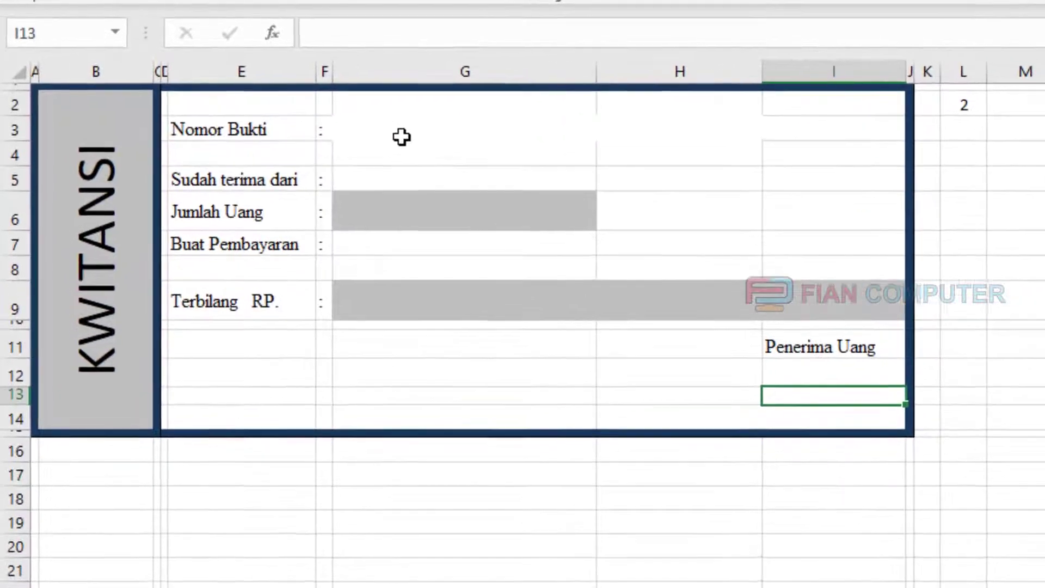
{"action": "left_click", "coordinate": [354, 121]}
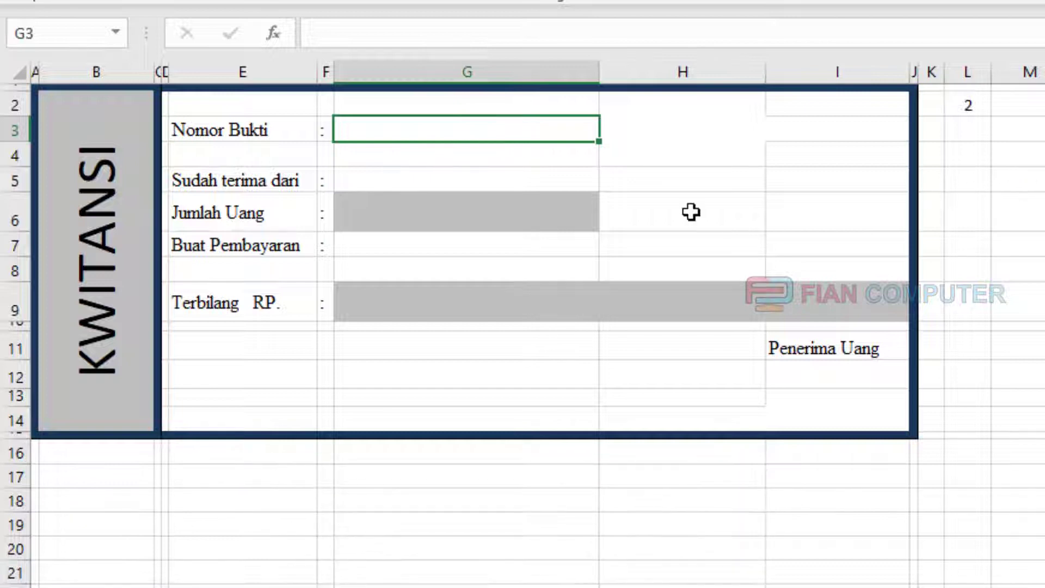
{"action": "type", "text": "="}
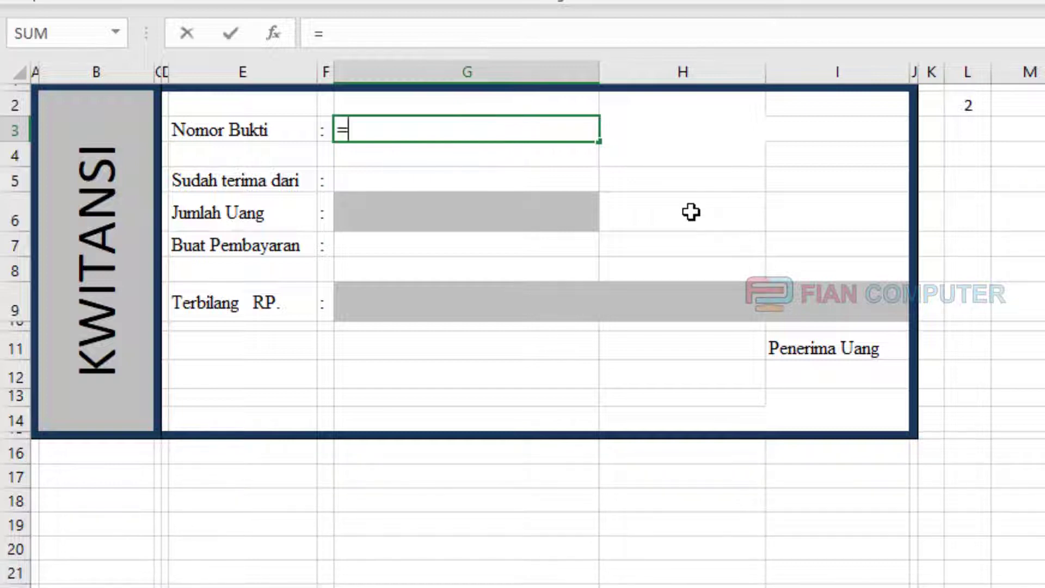
{"action": "type", "text": "vlo"}
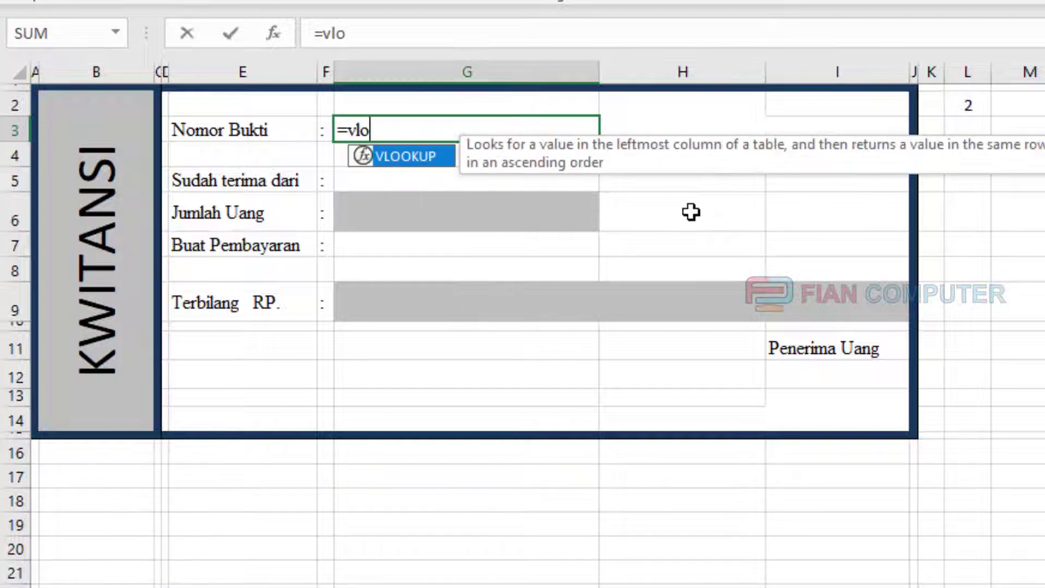
{"action": "double_click", "coordinate": [414, 162]}
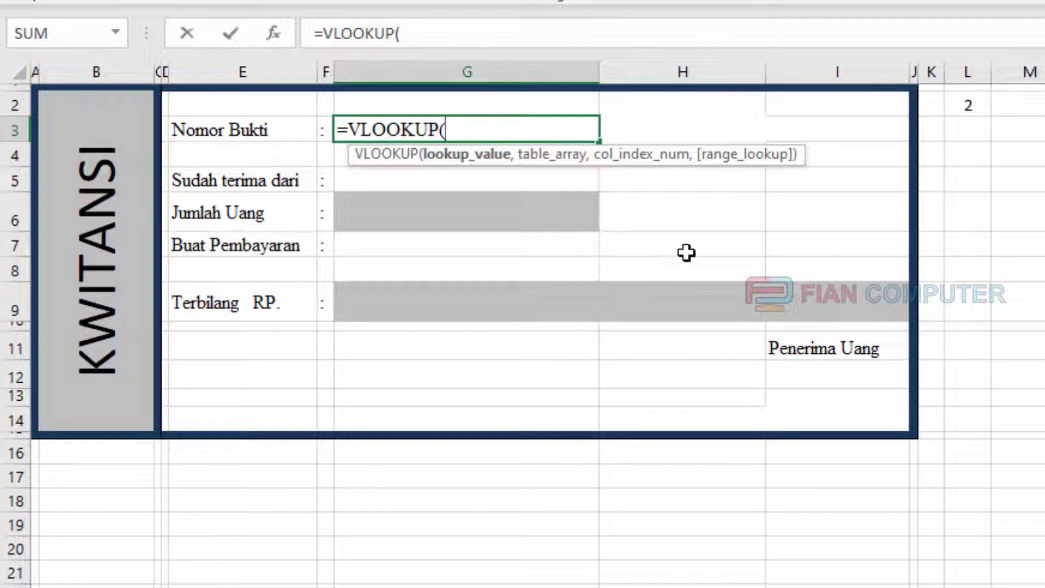
{"action": "left_click", "coordinate": [972, 103]}
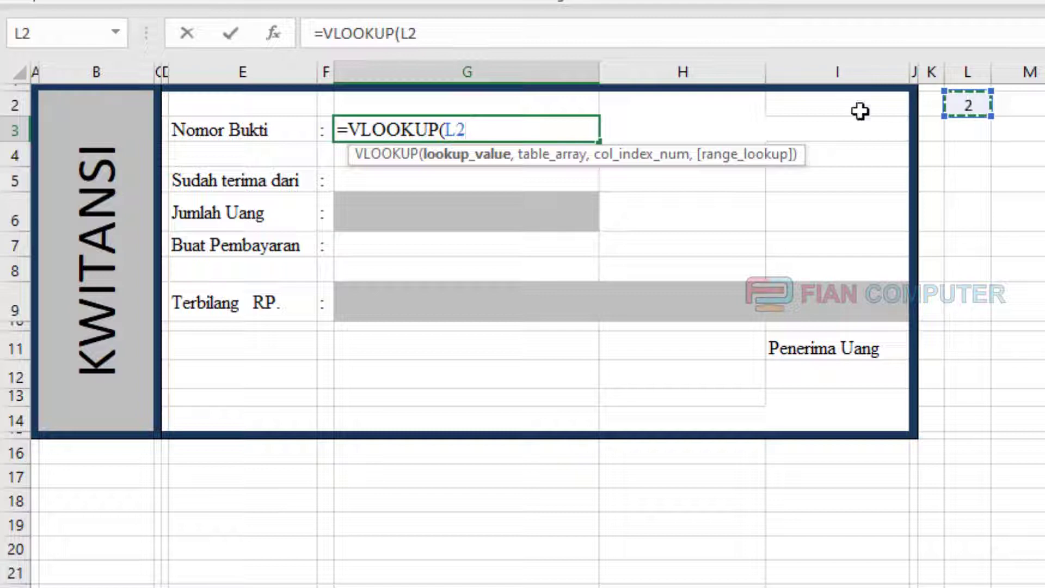
{"action": "type", "text": ","}
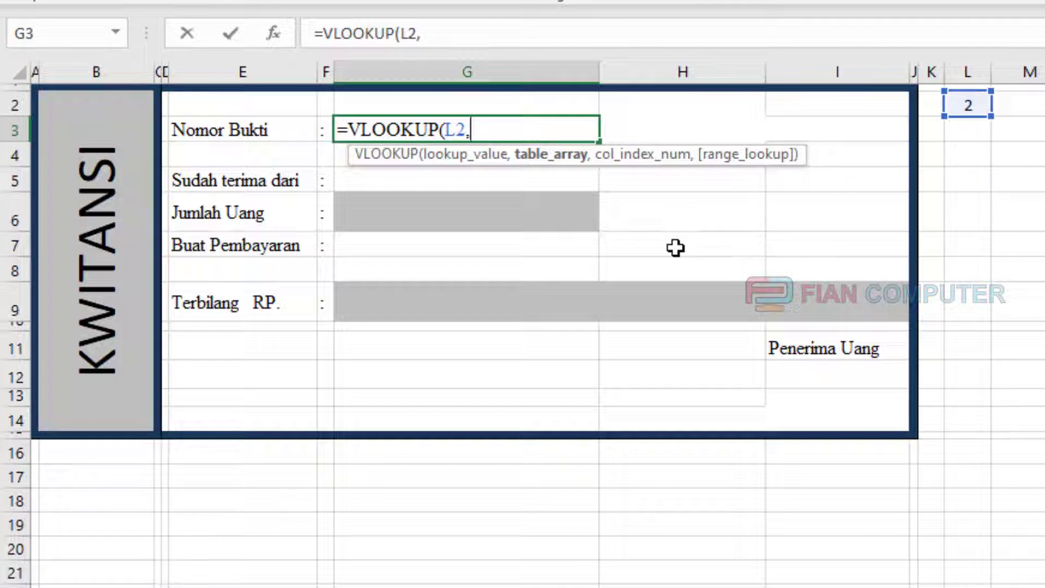
{"action": "type", "text": "BOS"}
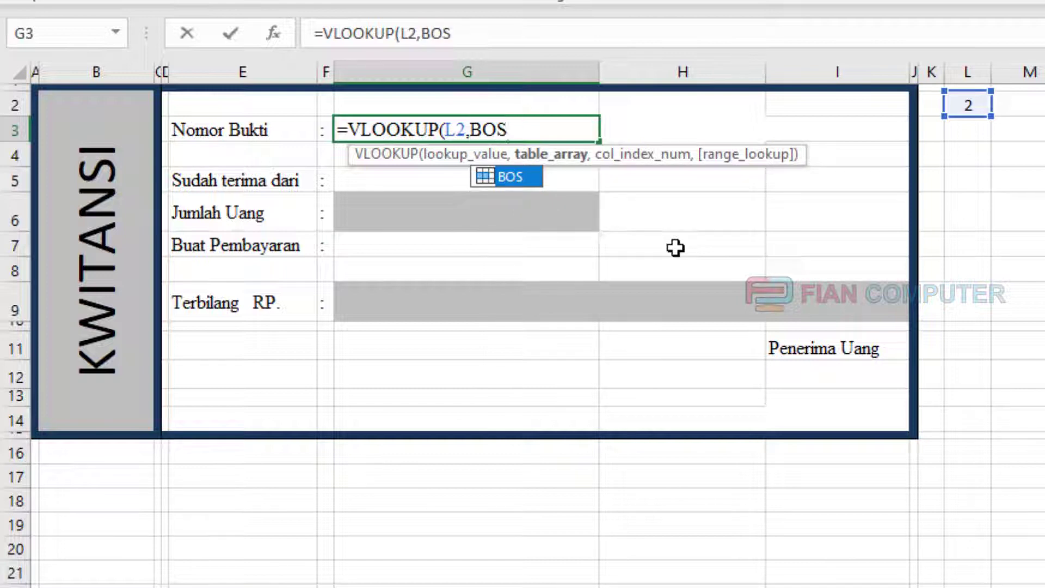
{"action": "type", "text": ","}
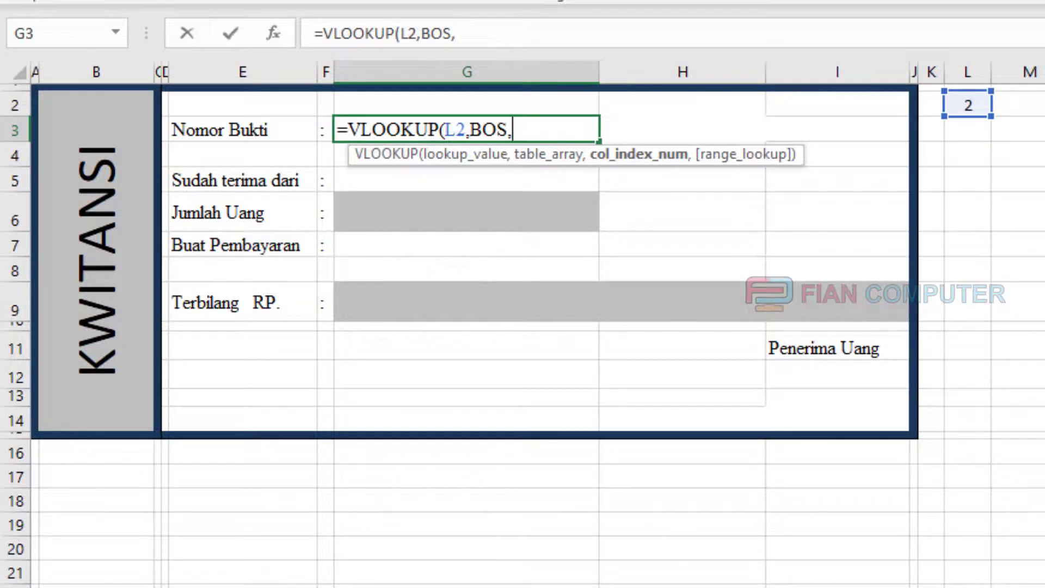
{"action": "left_click", "coordinate": [180, 585]}
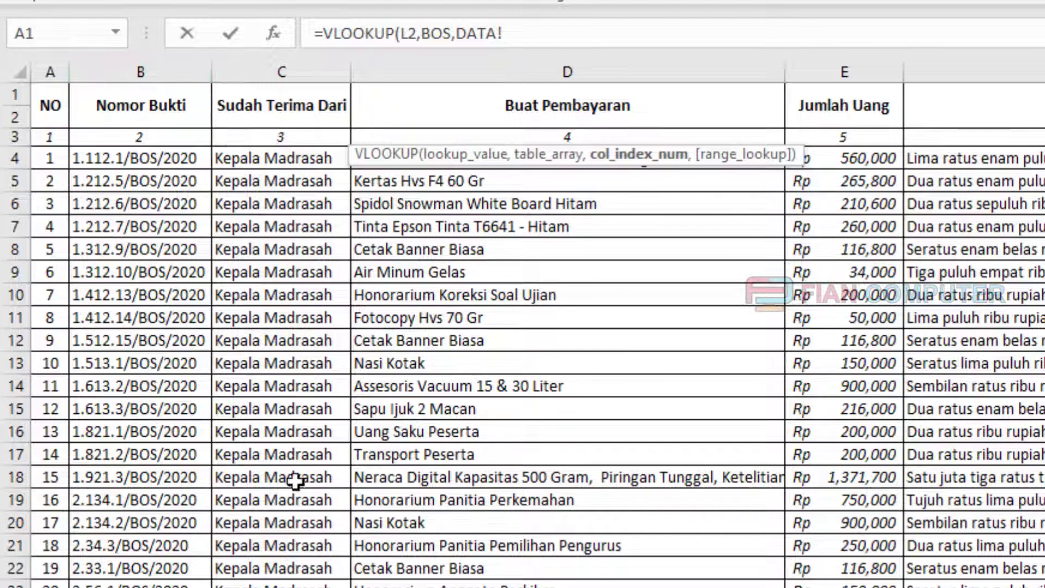
{"action": "left_click", "coordinate": [217, 585]}
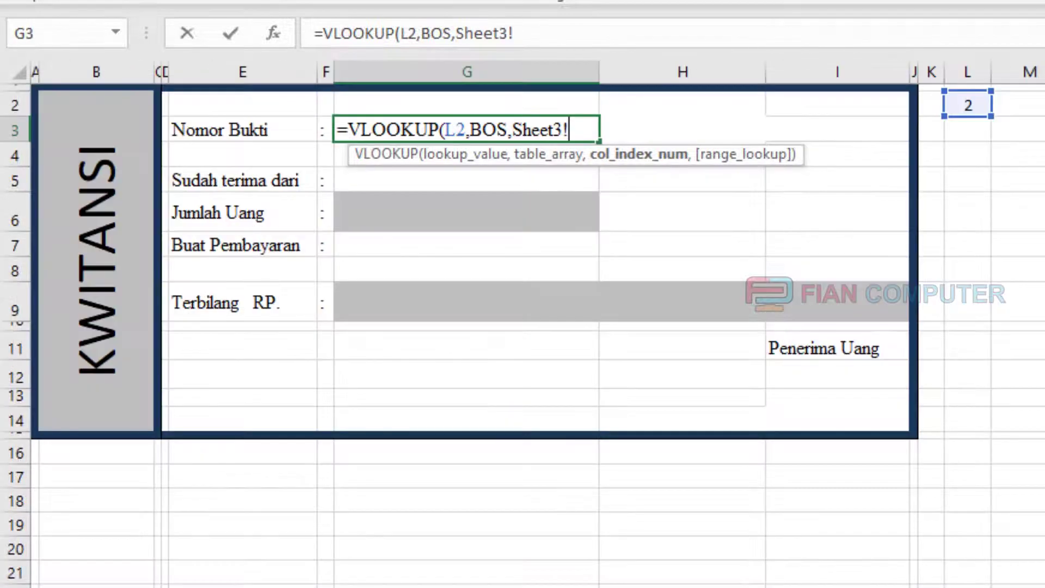
{"action": "key", "text": "BackSpace"}
{"action": "key", "text": "BackSpace"}
{"action": "key", "text": "BackSpace"}
{"action": "key", "text": "BackSpace"}
{"action": "key", "text": "BackSpace"}
{"action": "key", "text": "BackSpace"}
{"action": "key", "text": "BackSpace"}
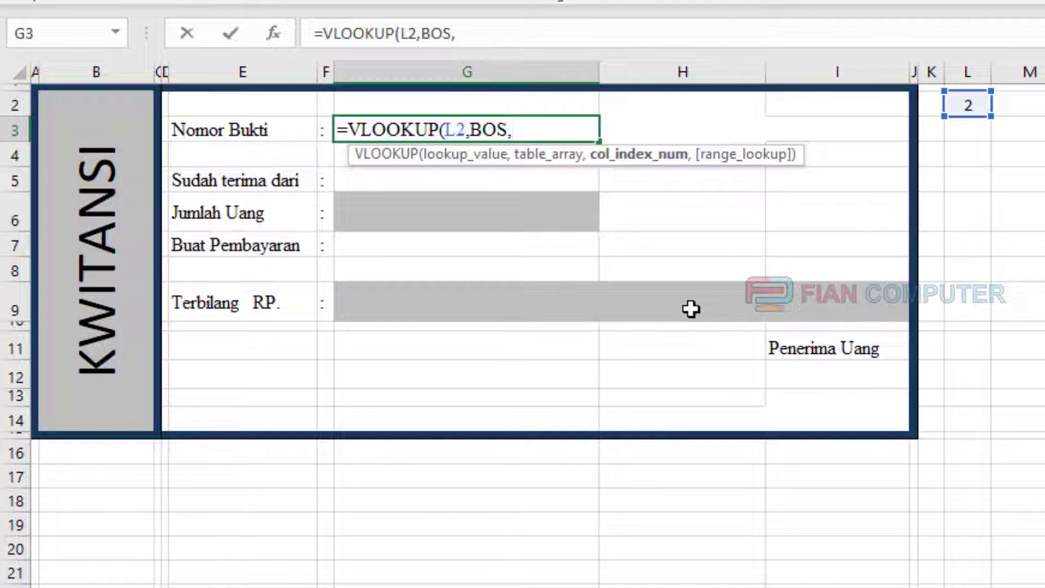
Step: Complete the Nomor Bukti formula in G3 with column index 2, giving =VLOOKUP(L2,BOS,2)
{"action": "type", "text": "2)"}
{"action": "key", "text": "Return"}
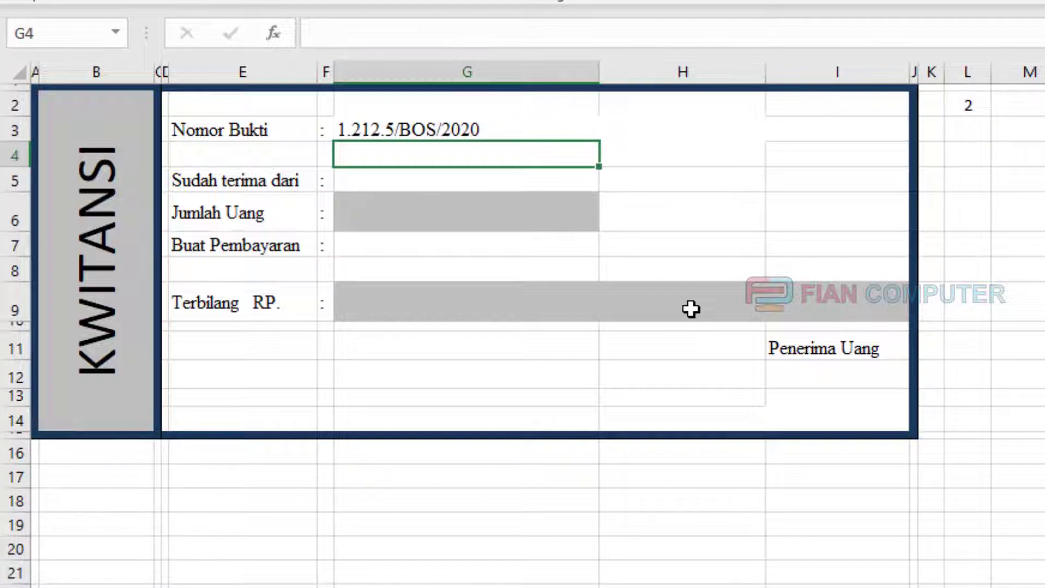
Step: Fill the Sudah terima dari cell G5 with the formula =VLOOKUP(L2,BOS,3), checking the column number on the DATA sheet
{"action": "left_click", "coordinate": [421, 184]}
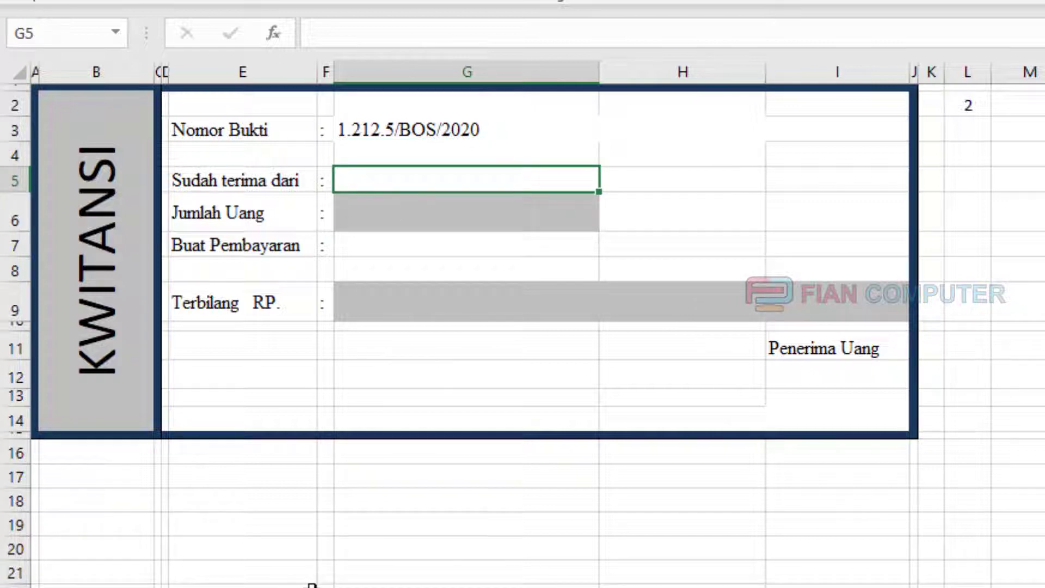
{"action": "key", "text": "ctrl+Page_Up"}
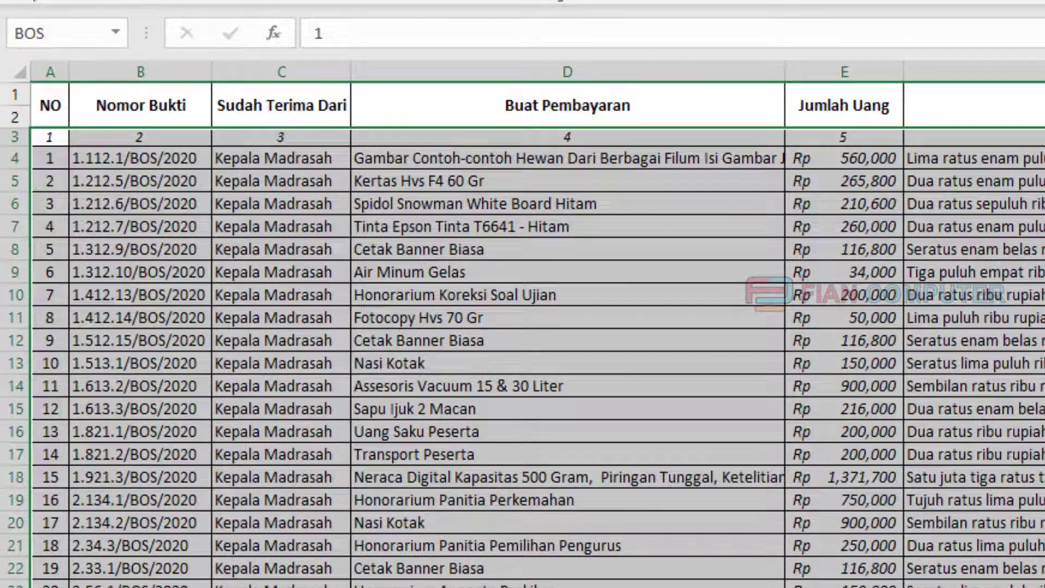
{"action": "key", "text": "ctrl+Page_Down"}
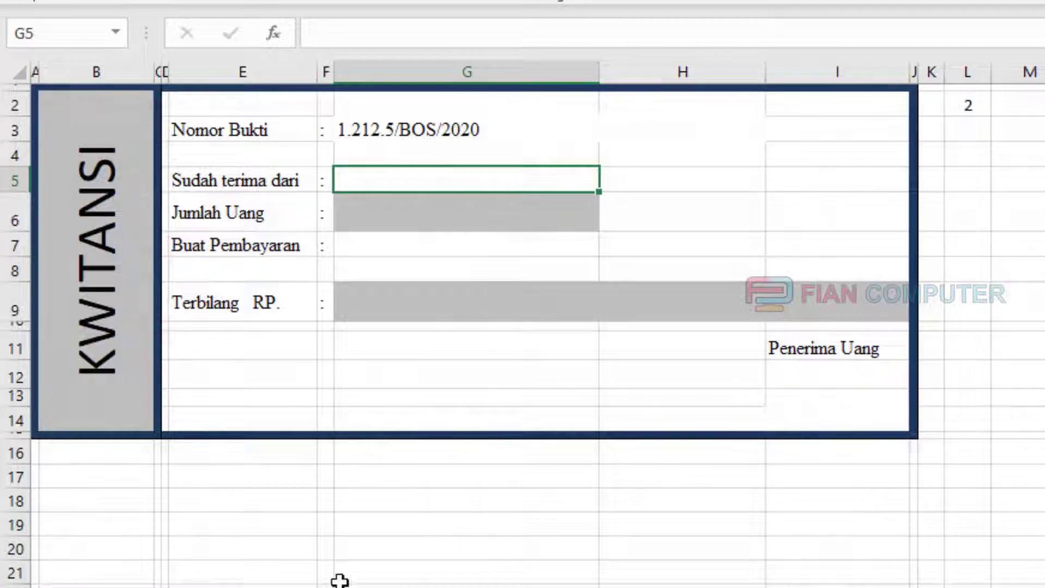
{"action": "type", "text": "="}
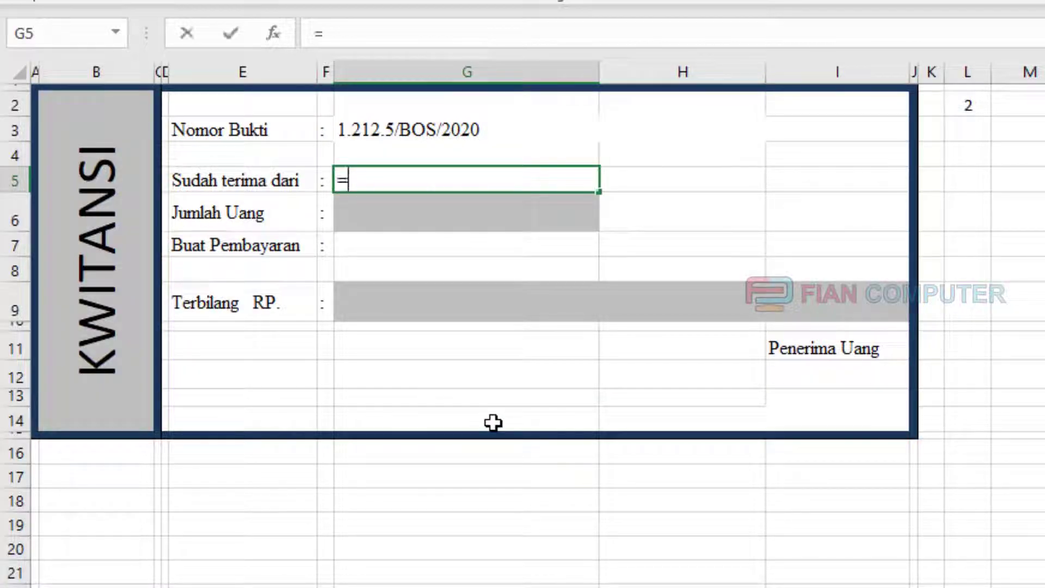
{"action": "type", "text": "vlo"}
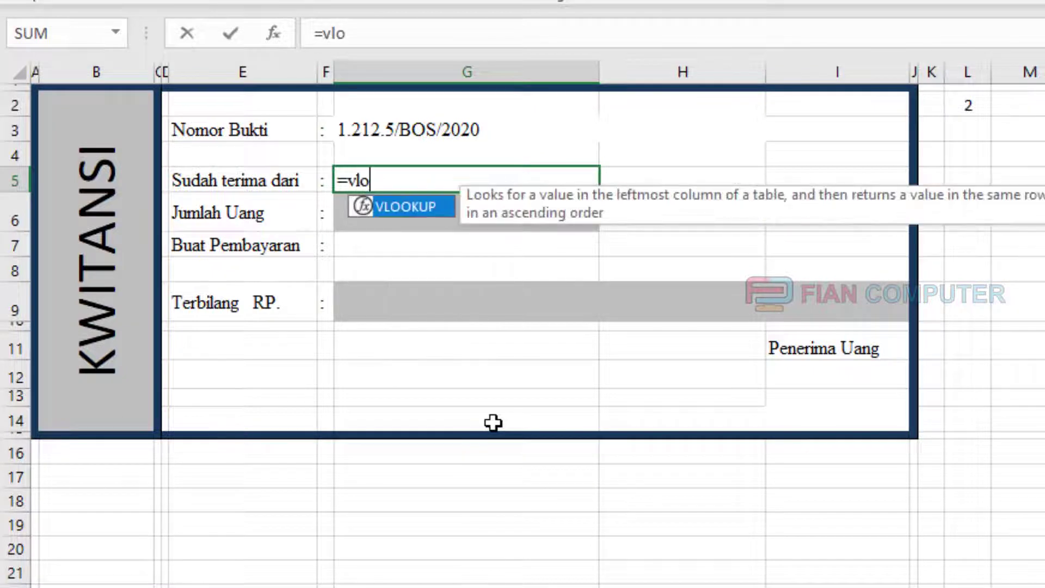
{"action": "double_click", "coordinate": [421, 206]}
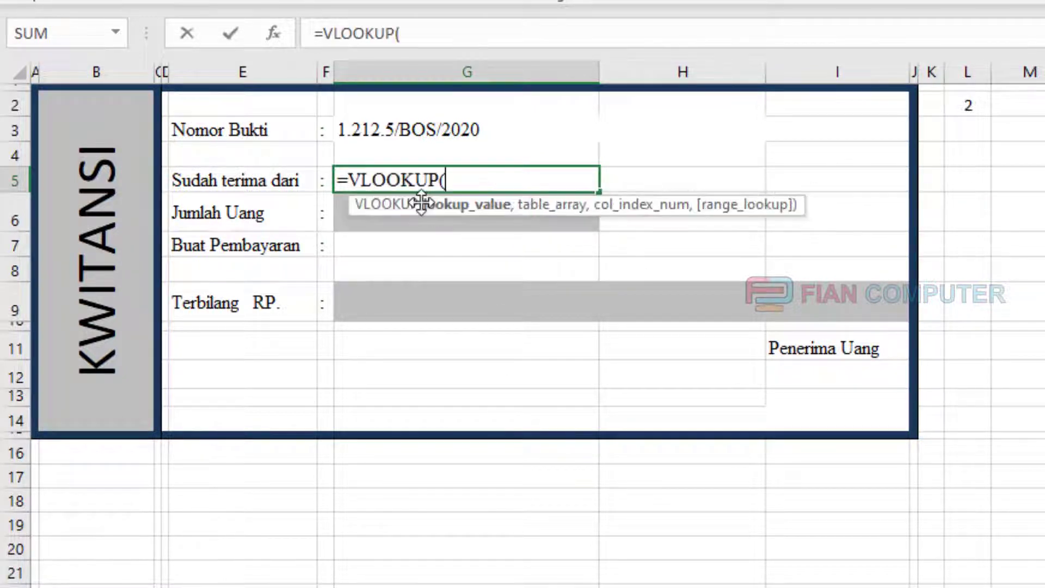
{"action": "left_click", "coordinate": [972, 105]}
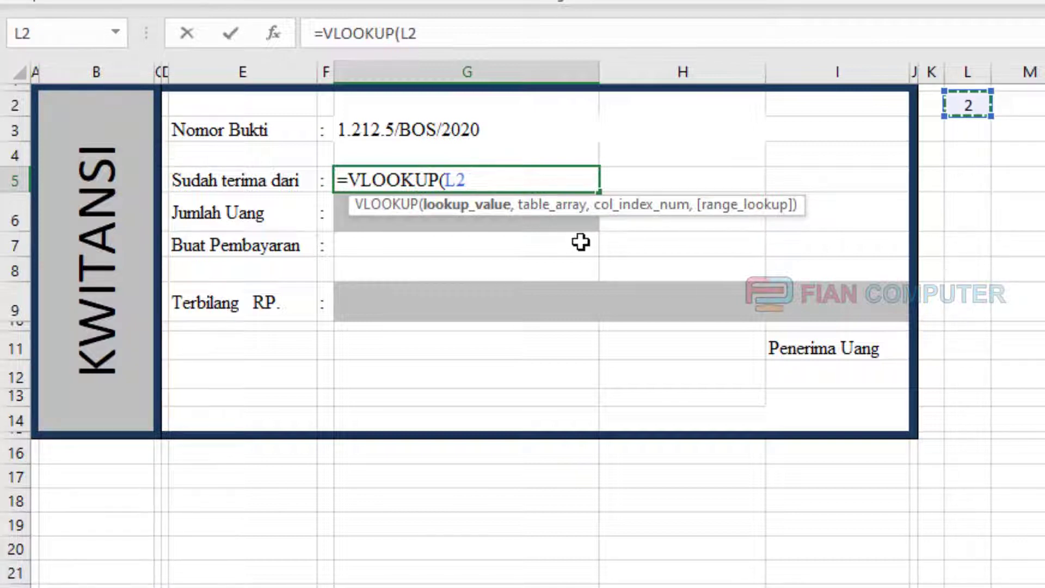
{"action": "type", "text": ","}
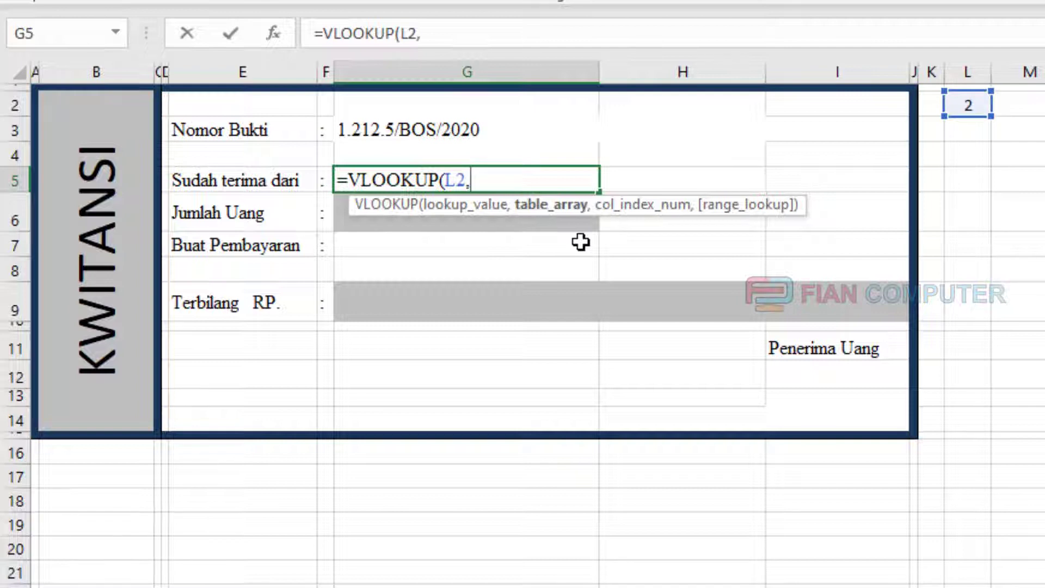
{"action": "type", "text": "BO"}
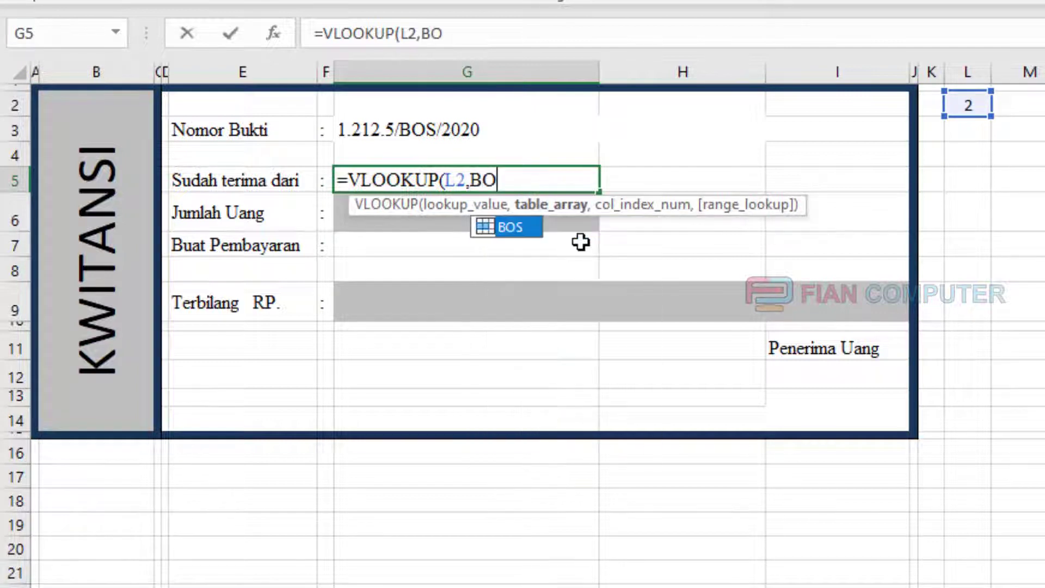
{"action": "type", "text": "S,"}
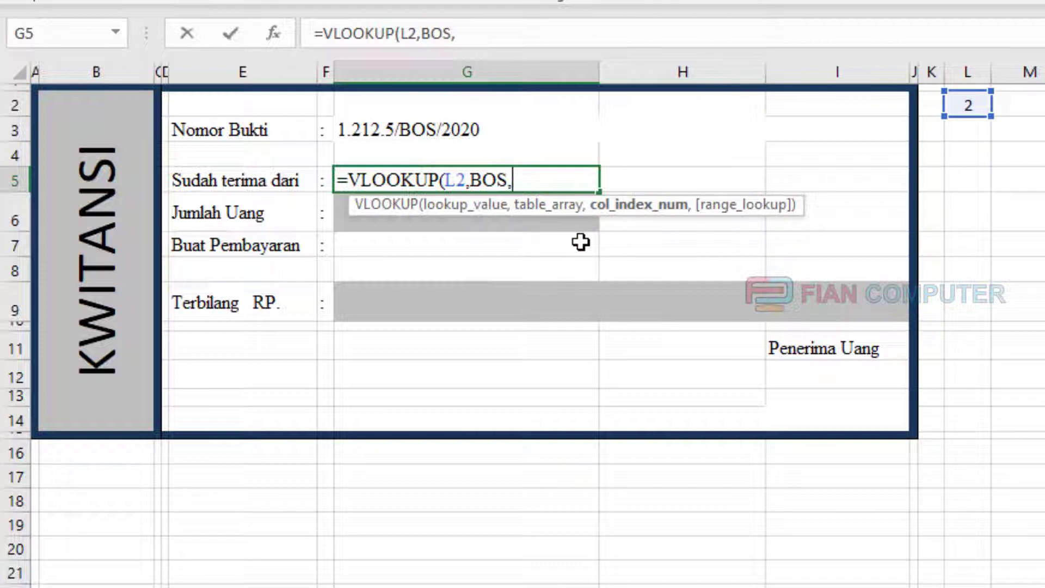
{"action": "type", "text": "3)"}
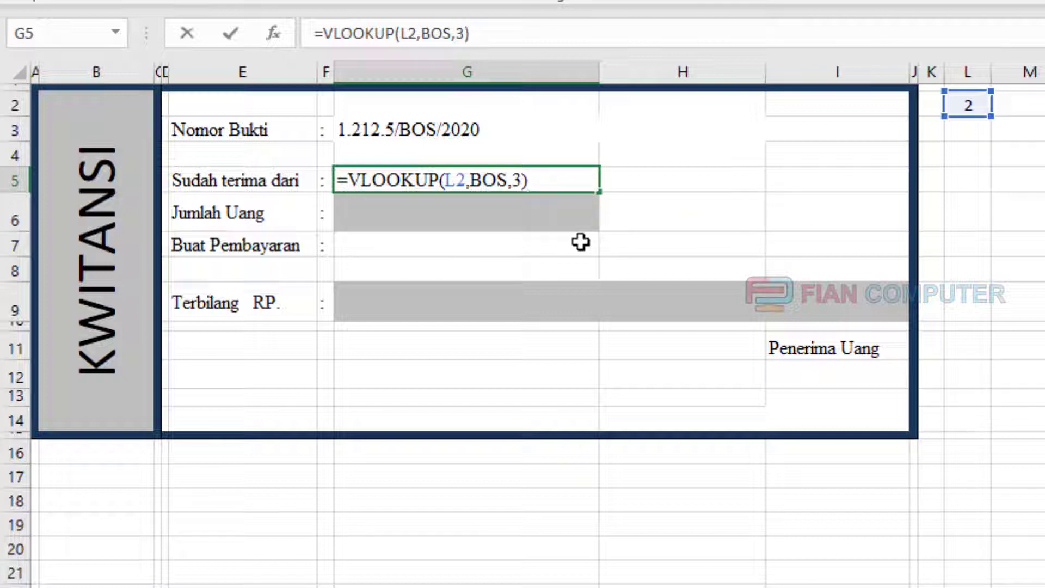
{"action": "key", "text": "Return"}
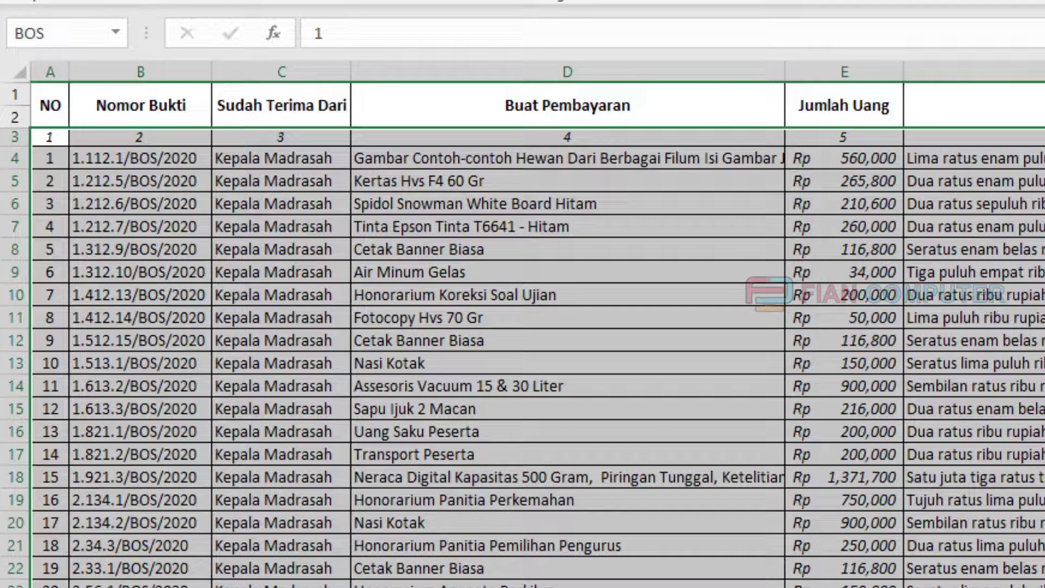
Step: Fill the Jumlah Uang cell G6 on the receipt sheet with the formula =VLOOKUP(L2,BOS,4)
{"action": "left_click", "coordinate": [321, 586]}
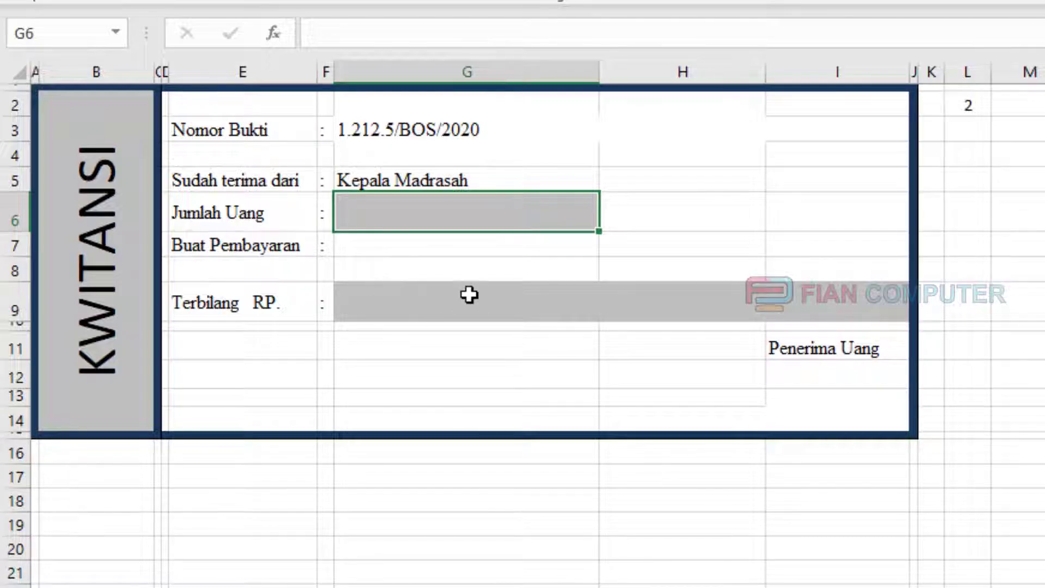
{"action": "type", "text": "="}
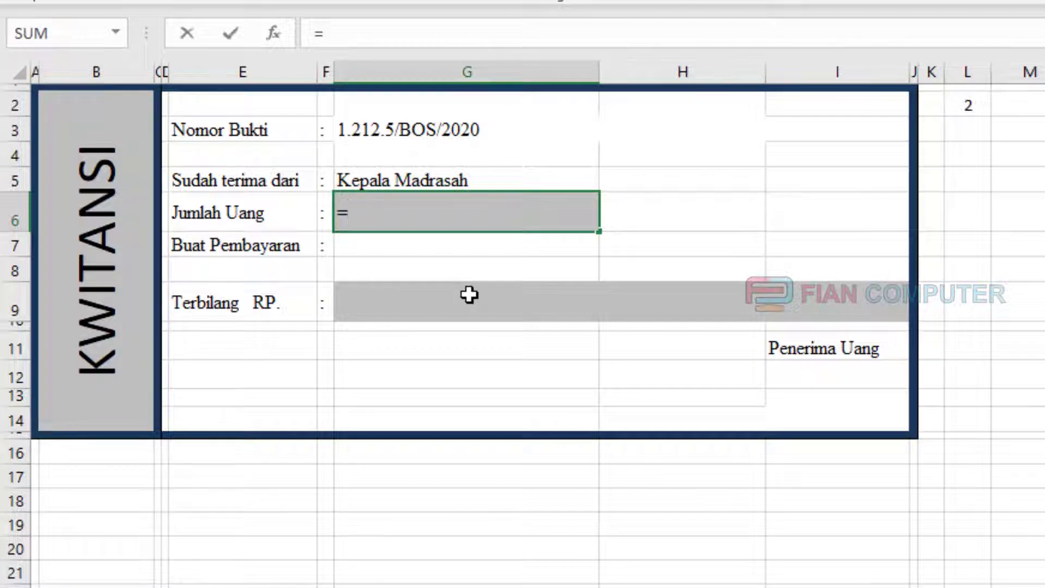
{"action": "type", "text": "vlo"}
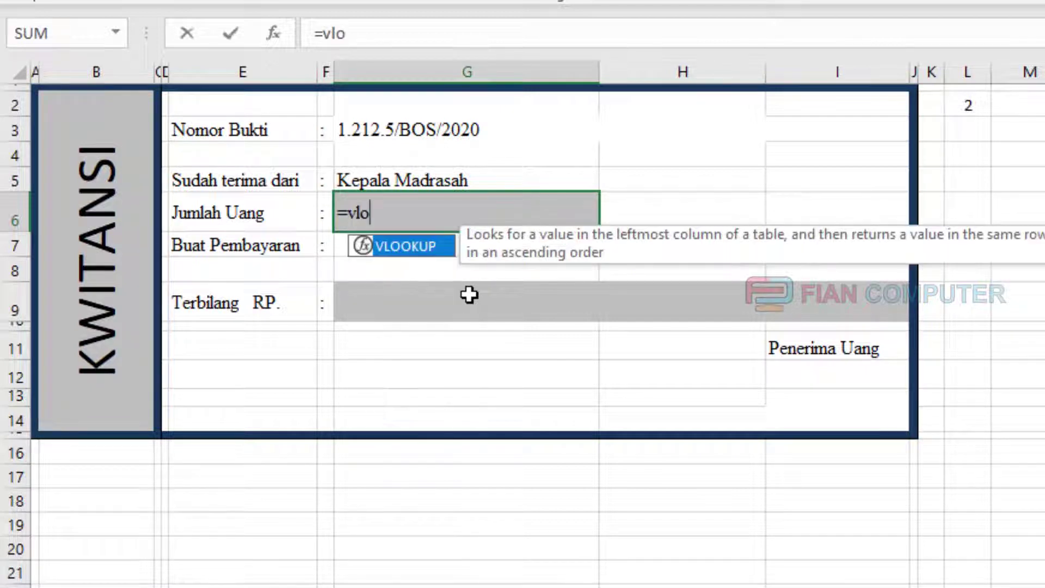
{"action": "double_click", "coordinate": [430, 246]}
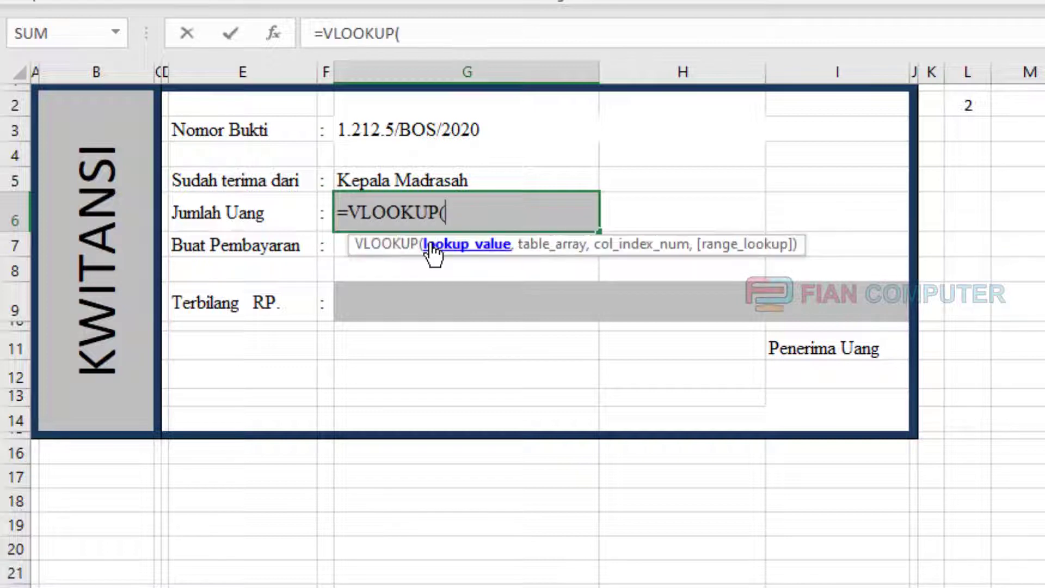
{"action": "left_click", "coordinate": [960, 103]}
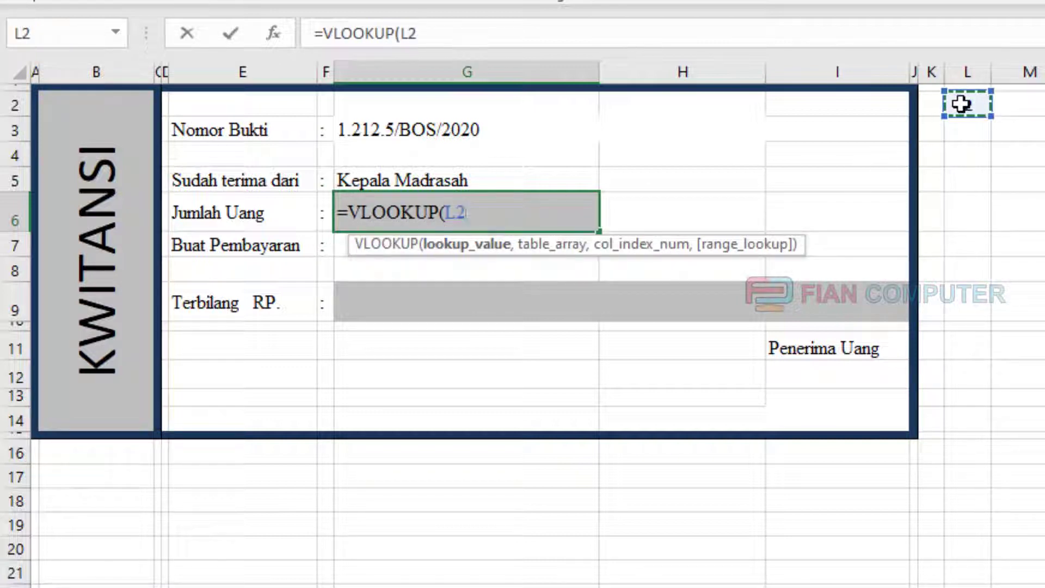
{"action": "type", "text": ","}
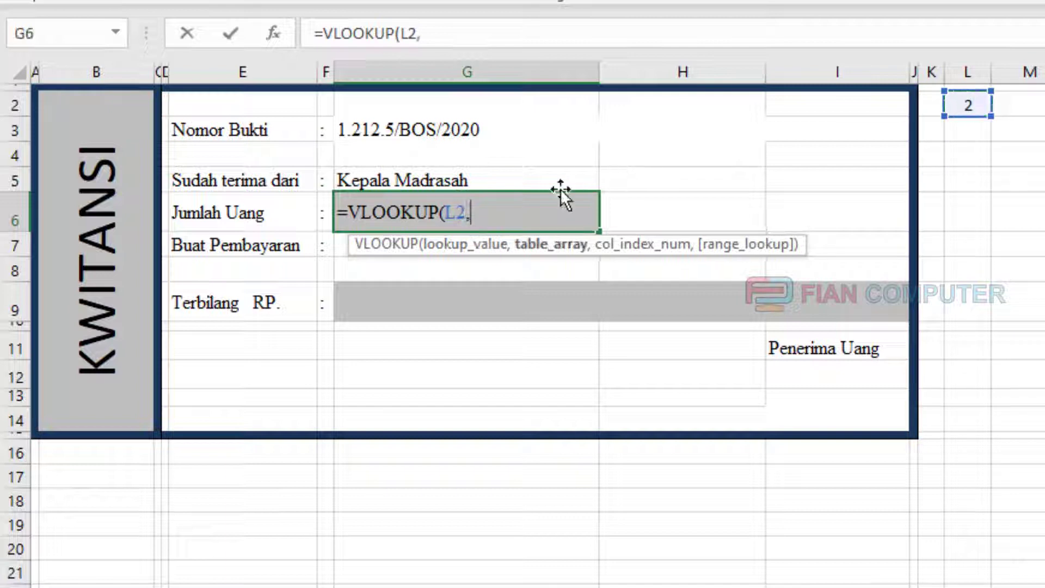
{"action": "type", "text": "BOS"}
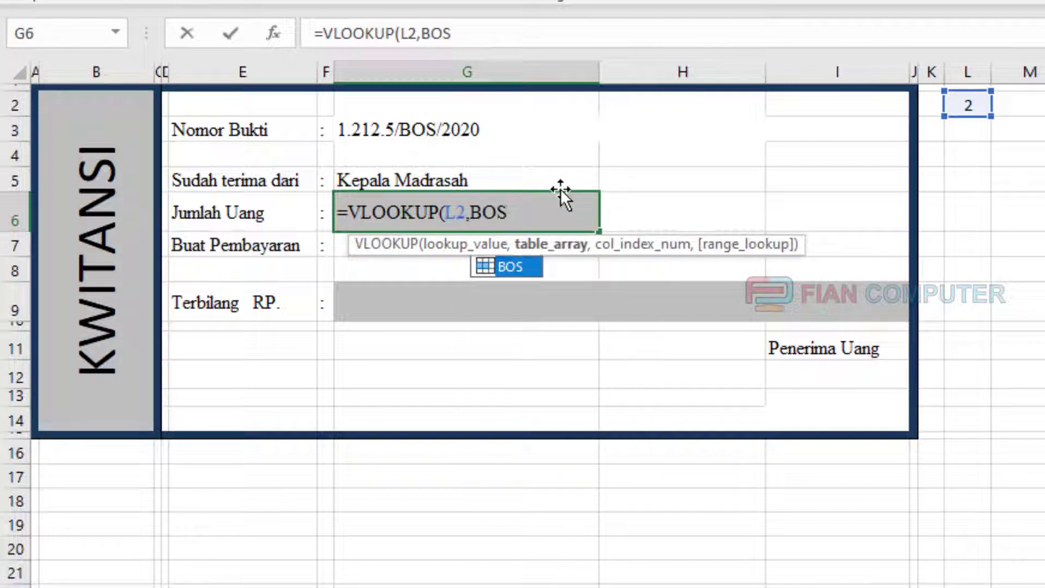
{"action": "type", "text": ",4"}
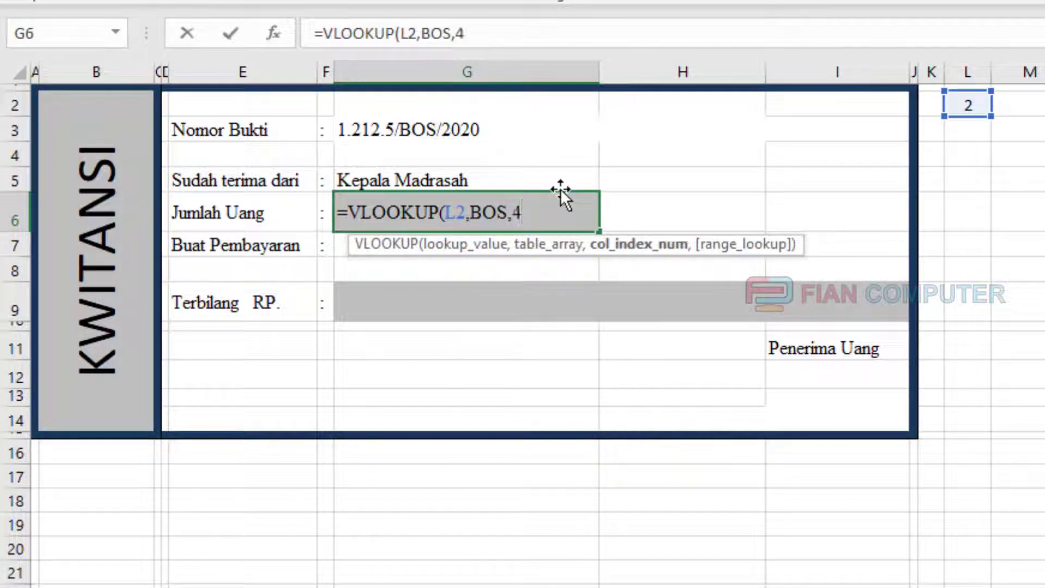
{"action": "type", "text": ")"}
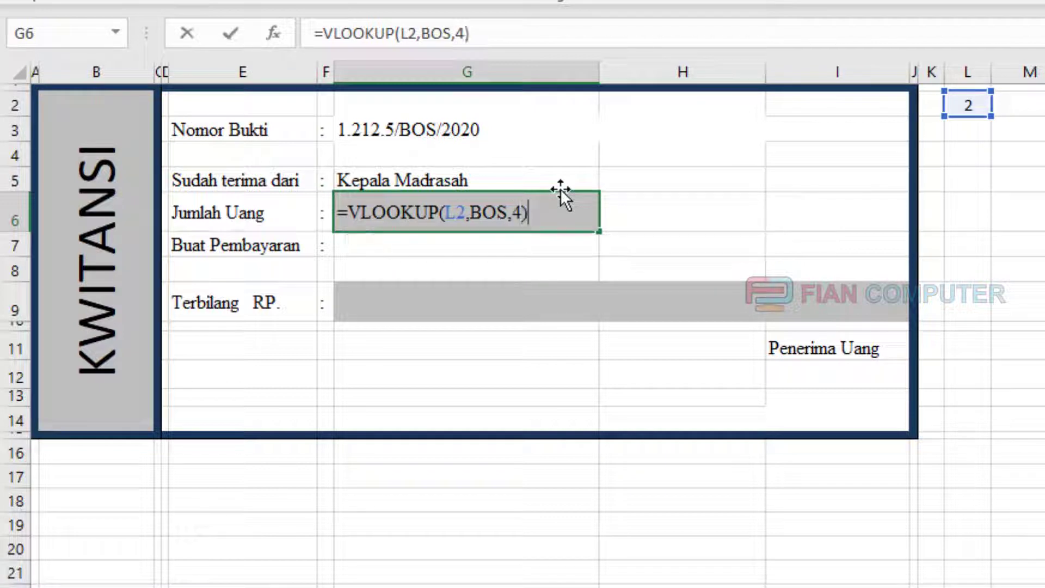
{"action": "key", "text": "Return"}
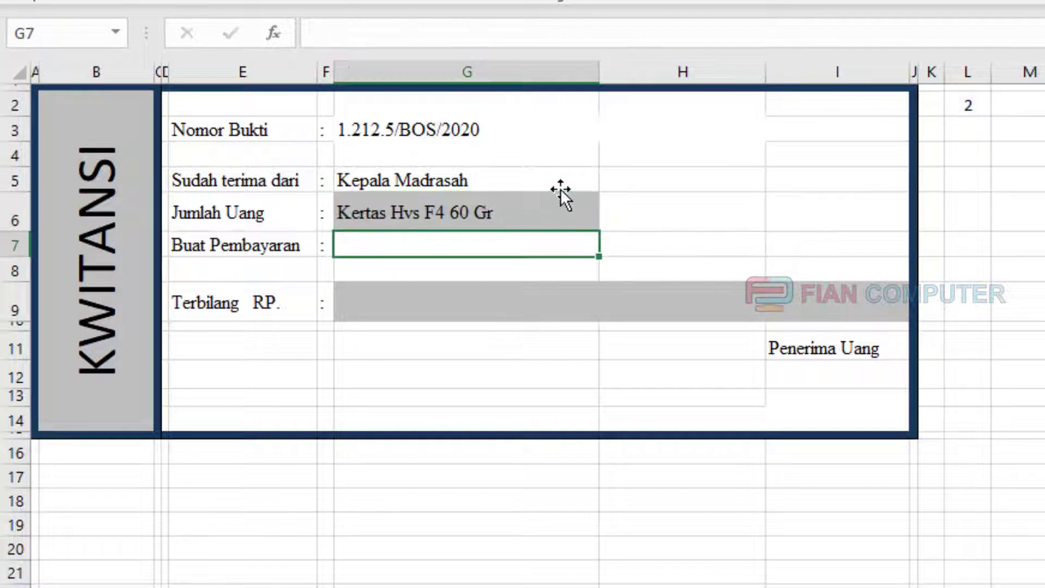
Step: Correct the column index in the Jumlah Uang formula in G6 to 5, giving =VLOOKUP(L2,BOS,5)
{"action": "key", "text": "Up"}
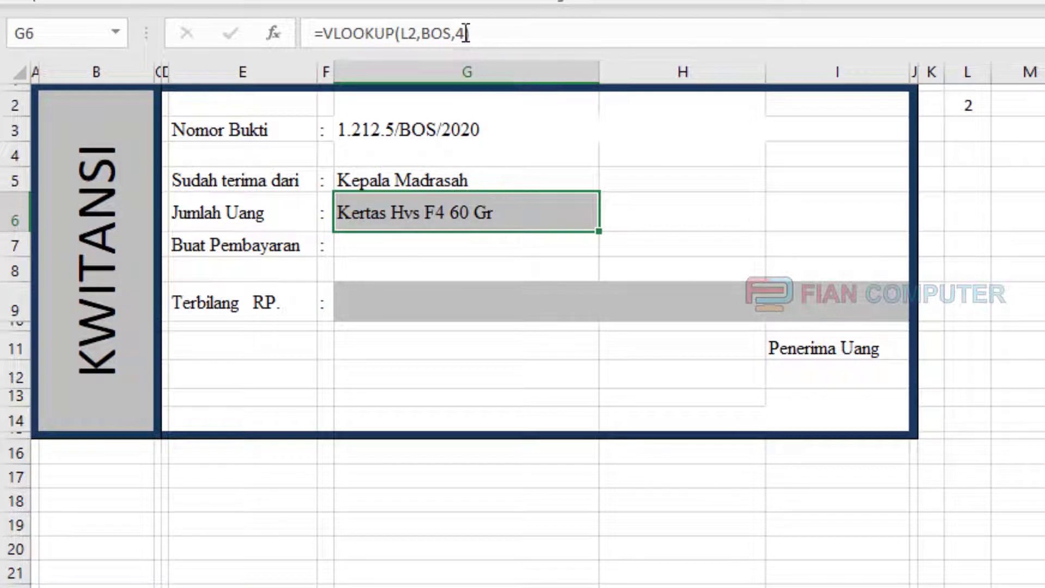
{"action": "left_click", "coordinate": [465, 34]}
{"action": "key", "text": "BackSpace"}
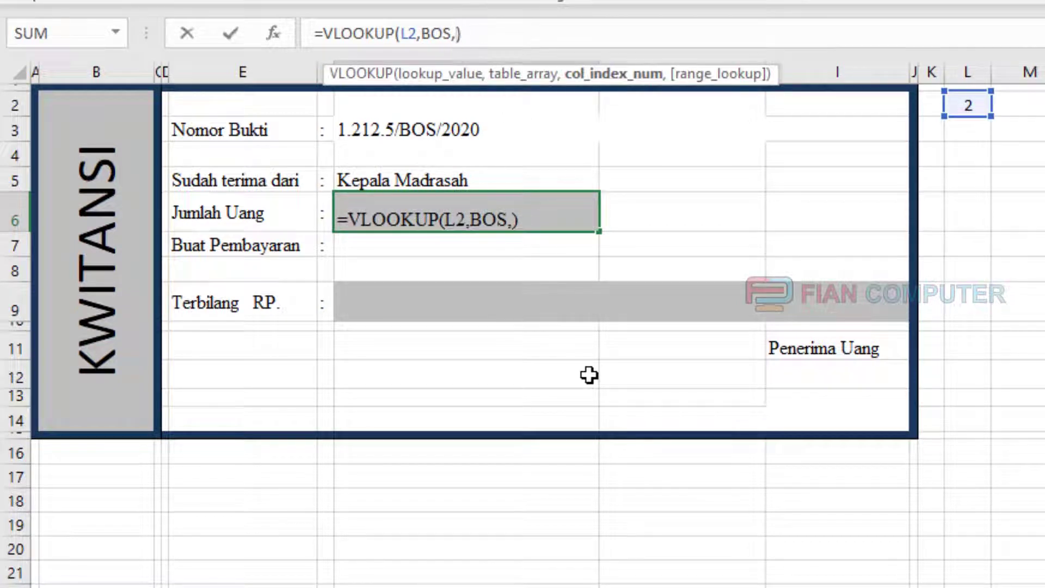
{"action": "type", "text": "5"}
{"action": "key", "text": "Return"}
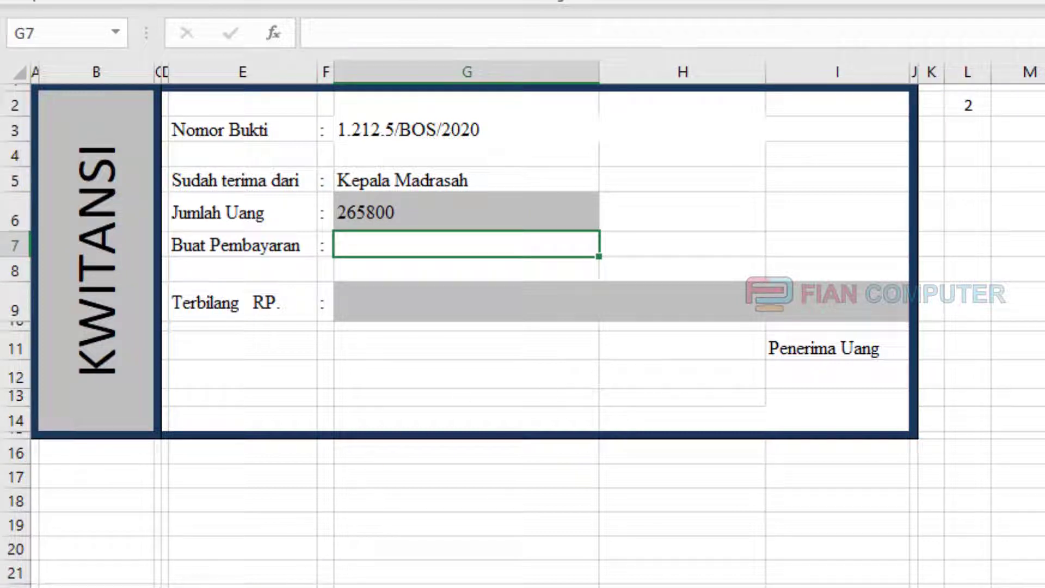
Step: Check the column number on the DATA sheet and fill the Buat Pembayaran cell G7 with =VLOOKUP(L2,BOS,4)
{"action": "left_click", "coordinate": [218, 586]}
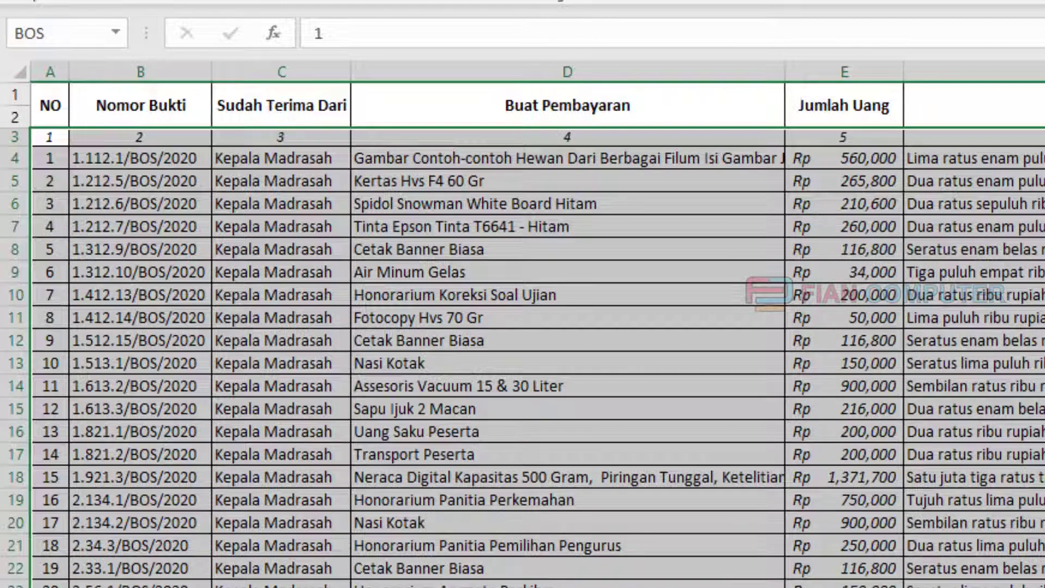
{"action": "left_click", "coordinate": [163, 586]}
{"action": "type", "text": "=vlo"}
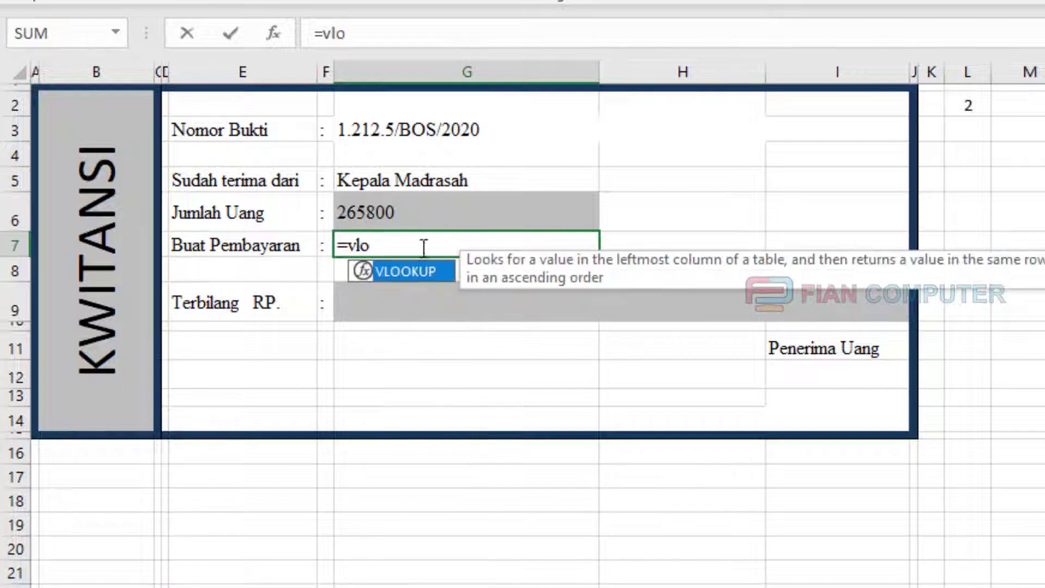
{"action": "double_click", "coordinate": [416, 272]}
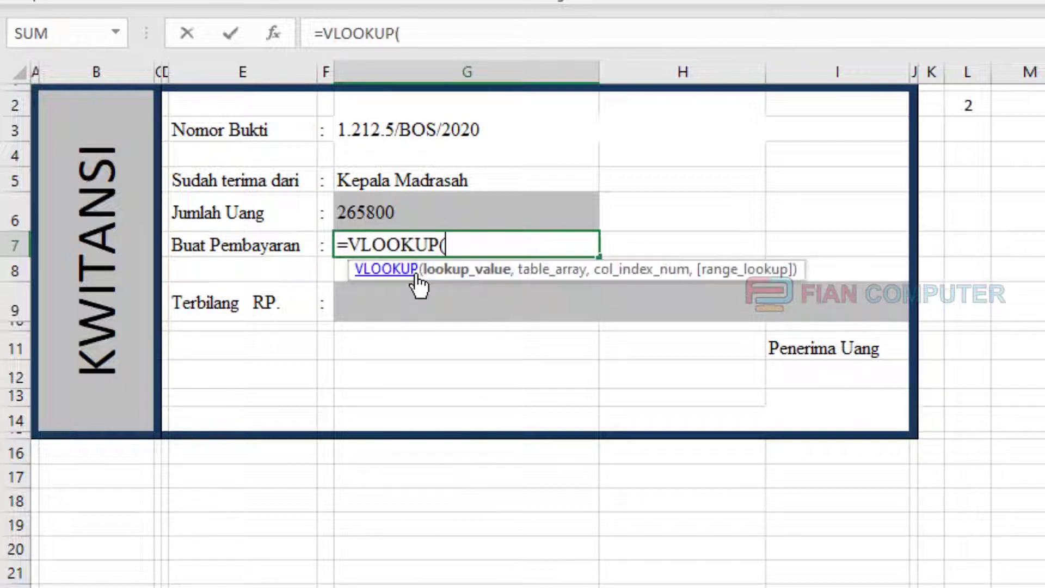
{"action": "left_click", "coordinate": [972, 107]}
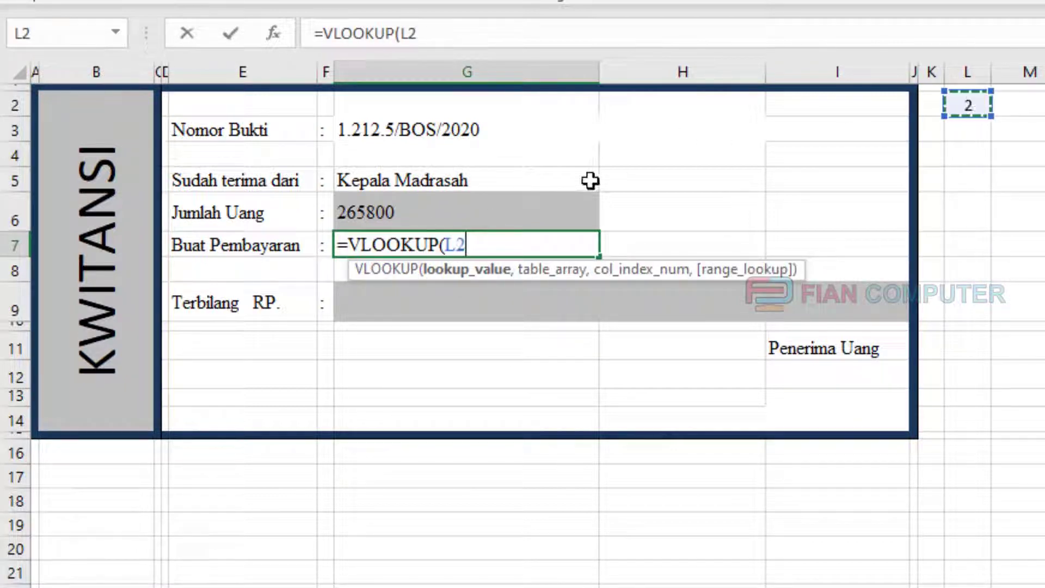
{"action": "type", "text": ","}
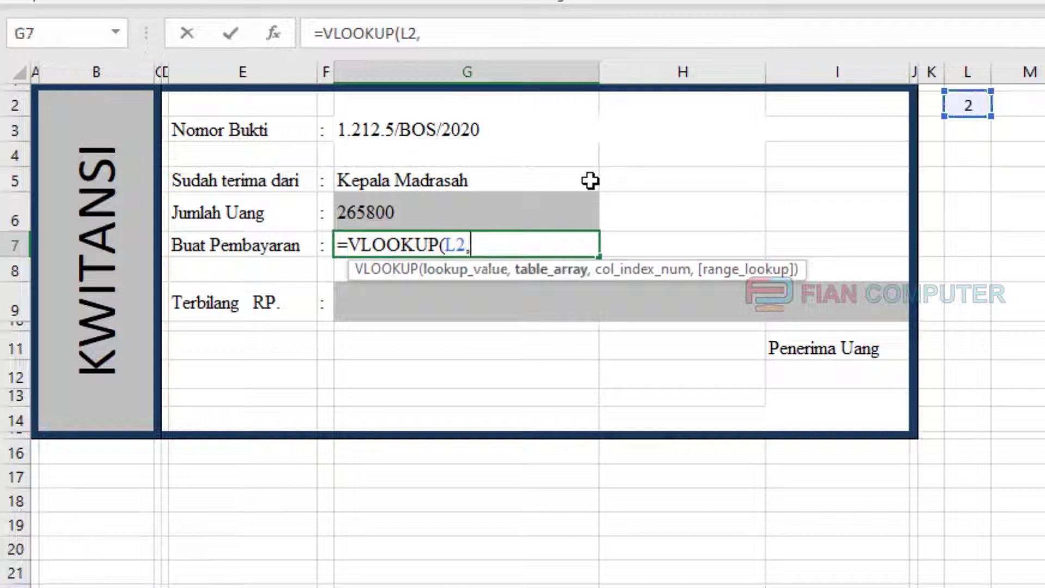
{"action": "type", "text": "BOS"}
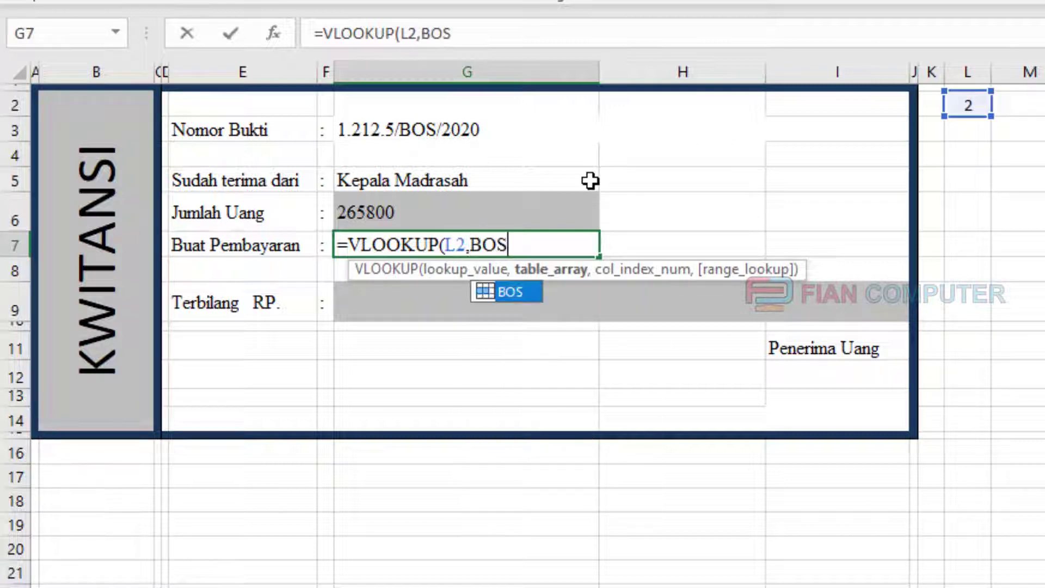
{"action": "type", "text": ","}
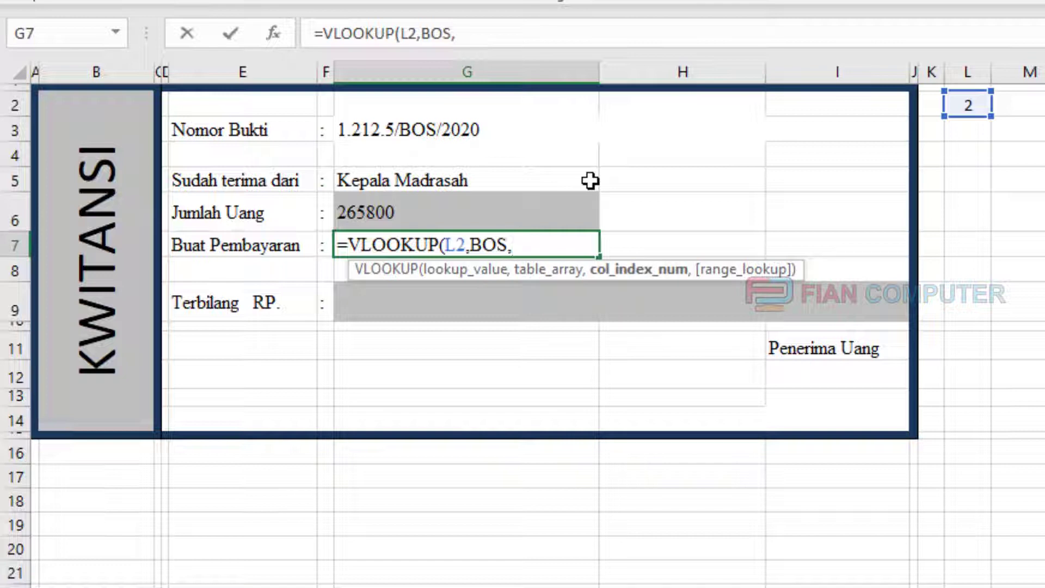
{"action": "type", "text": "4)"}
{"action": "key", "text": "Return"}
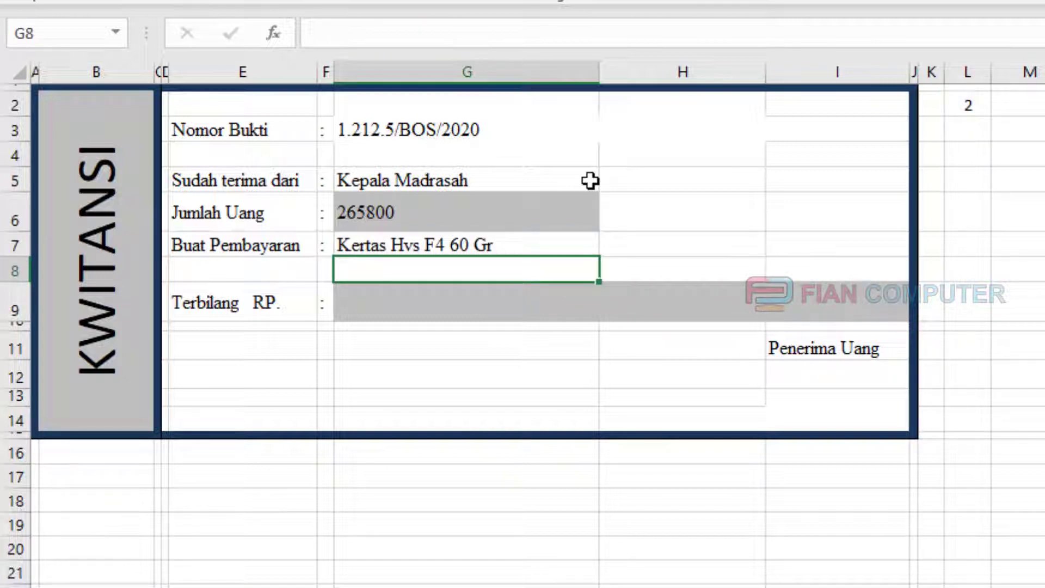
Step: Check the column number on the DATA sheet and fill the Terbilang RP. cell G9 with =VLOOKUP(L2,BOS,6)
{"action": "key", "text": "Down"}
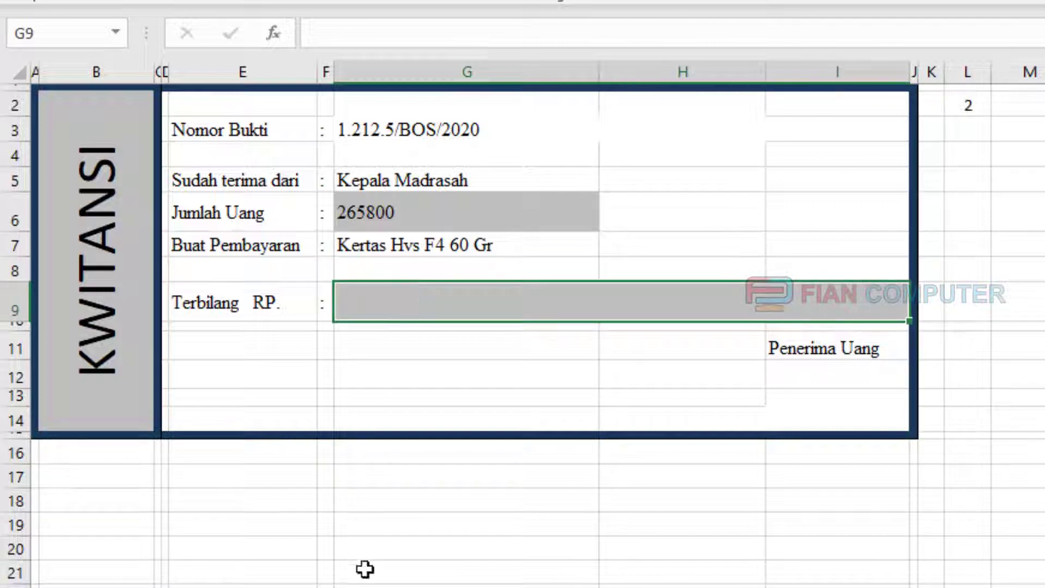
{"action": "left_click", "coordinate": [348, 587]}
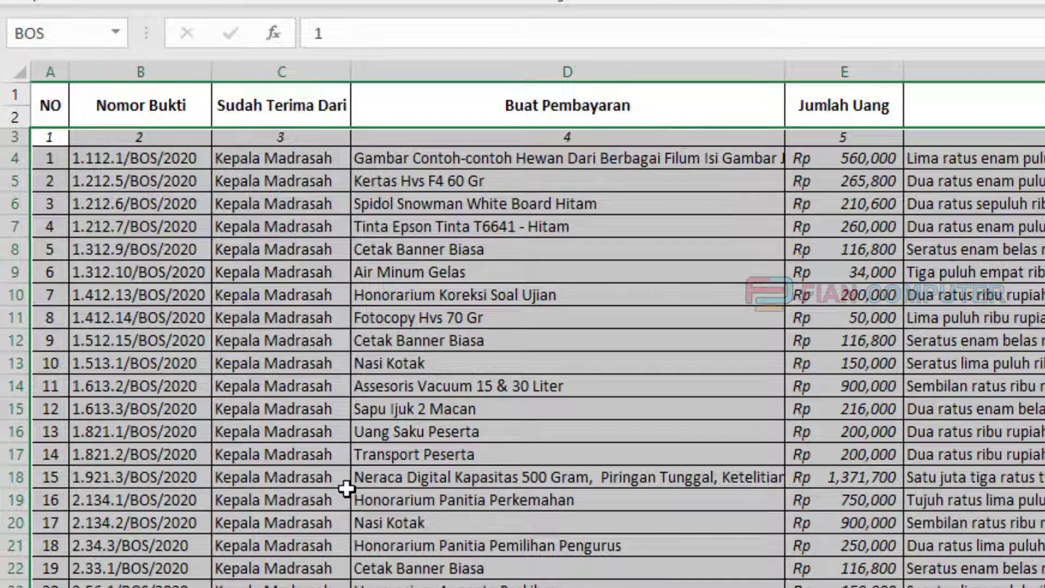
{"action": "left_click", "coordinate": [282, 587]}
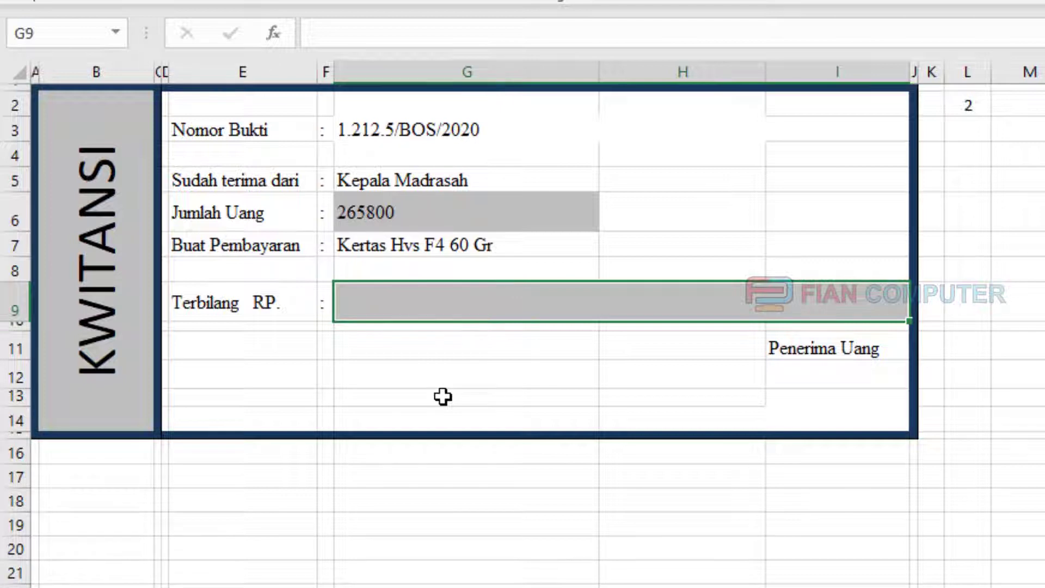
{"action": "type", "text": "-v"}
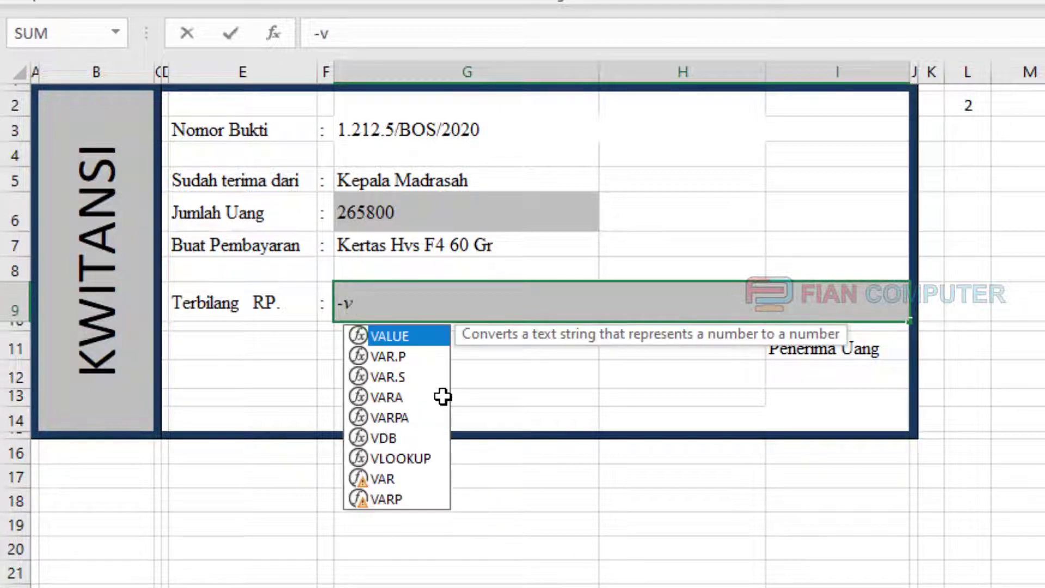
{"action": "key", "text": "Escape"}
{"action": "type", "text": "=vlo"}
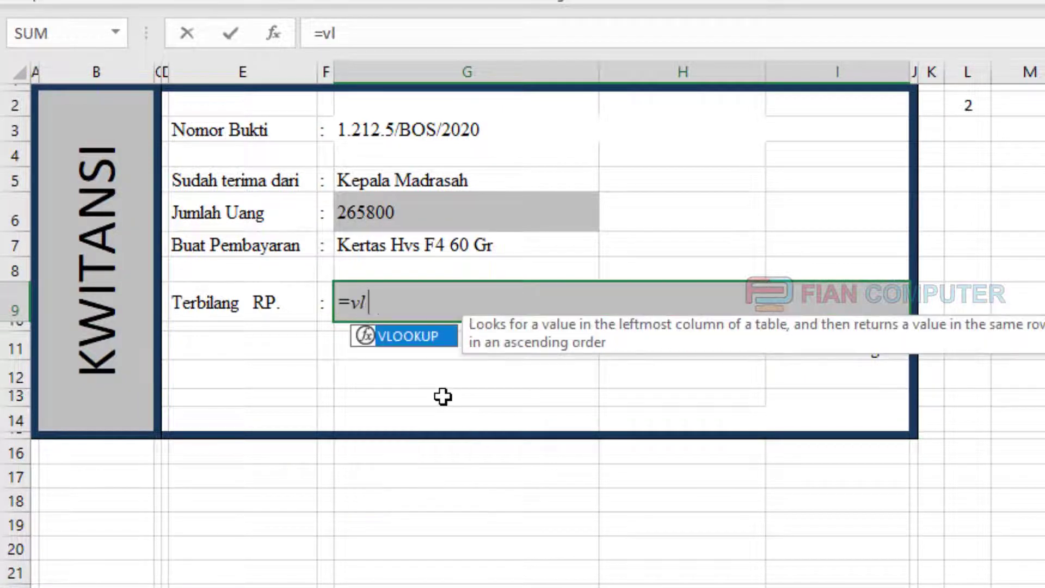
{"action": "double_click", "coordinate": [422, 340]}
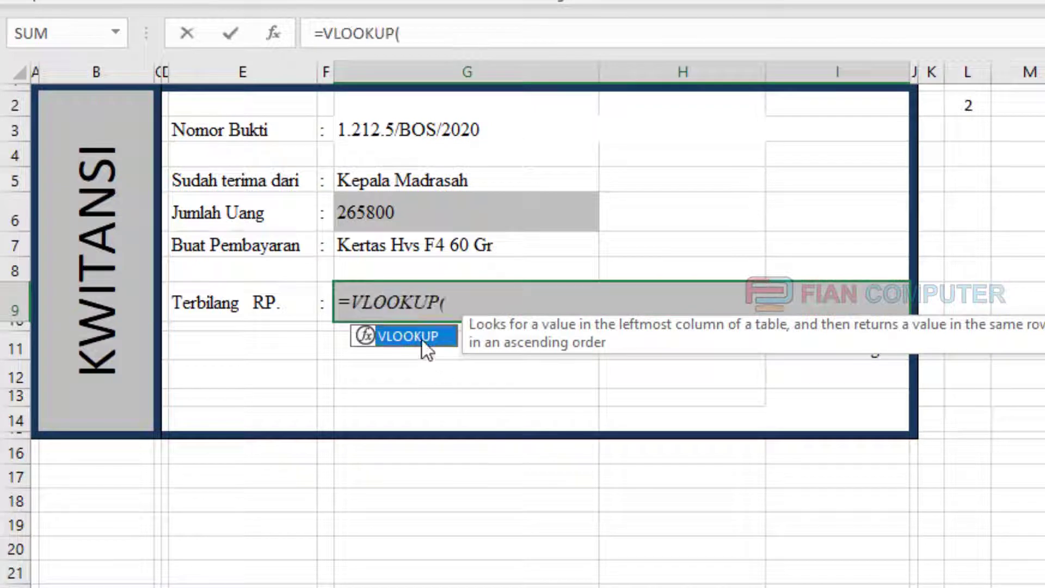
{"action": "left_click", "coordinate": [966, 109]}
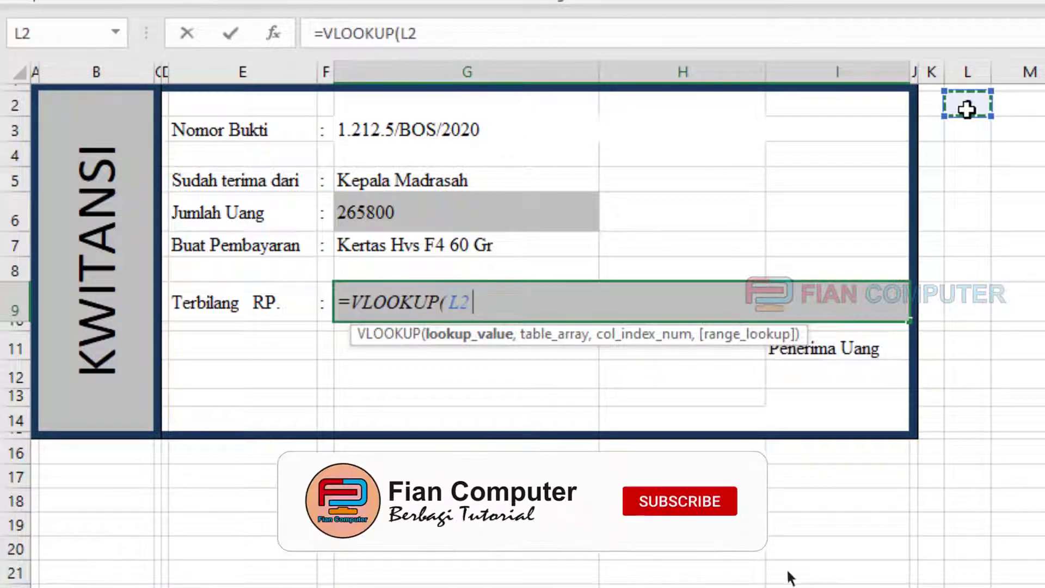
{"action": "type", "text": ","}
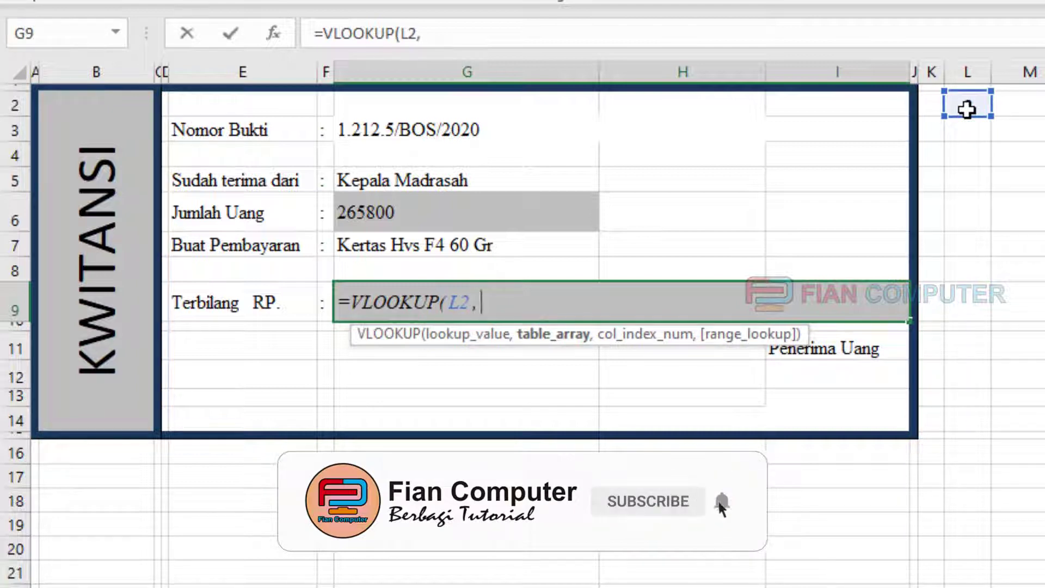
{"action": "type", "text": "BOS,6"}
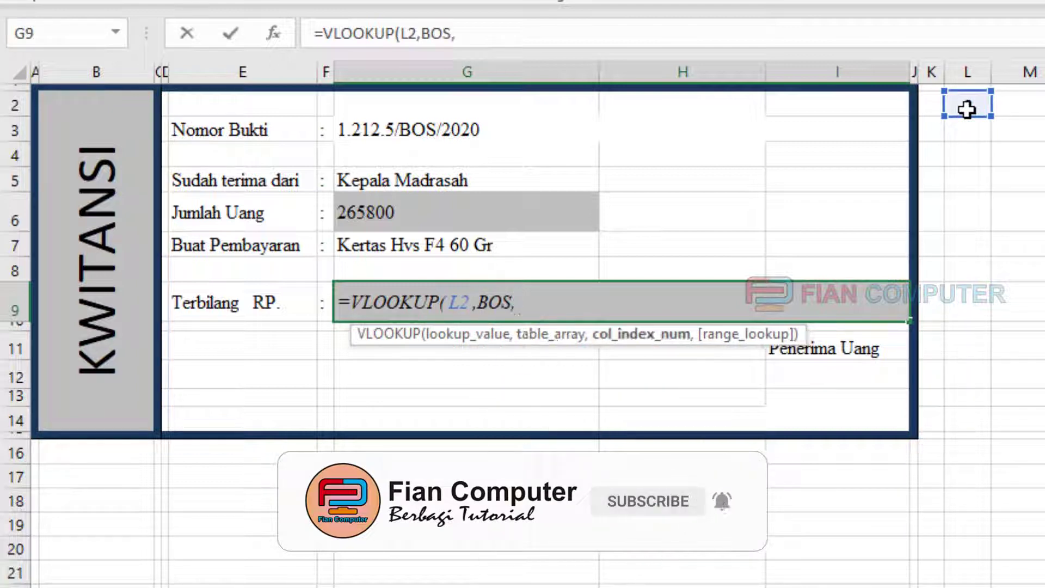
{"action": "key", "text": "Return"}
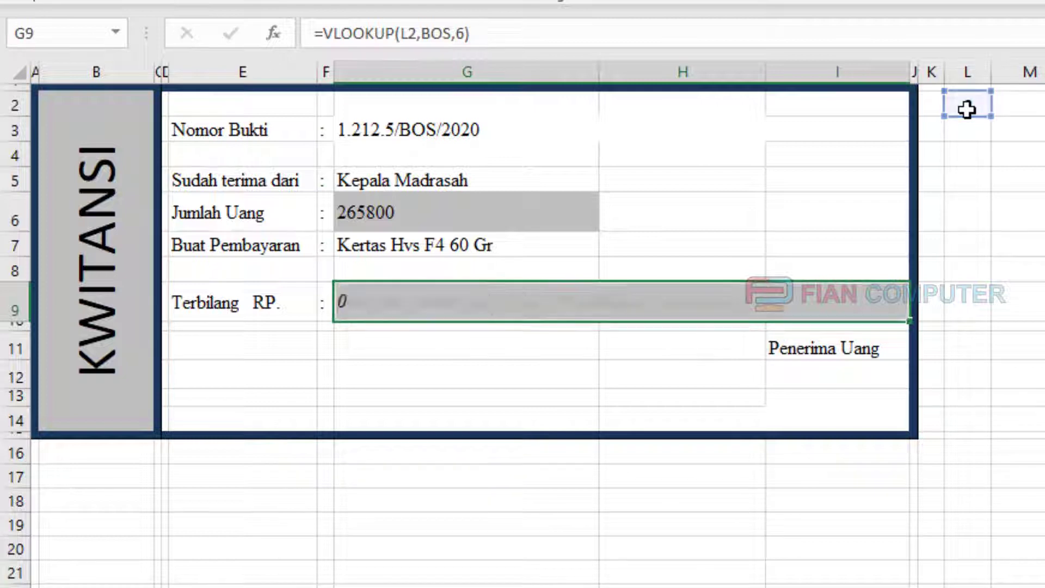
Step: Check the column number on the DATA sheet and fill the Penerima Uang name cell I14 with =VLOOKUP(L2,BOS,7)
{"action": "left_click", "coordinate": [811, 418]}
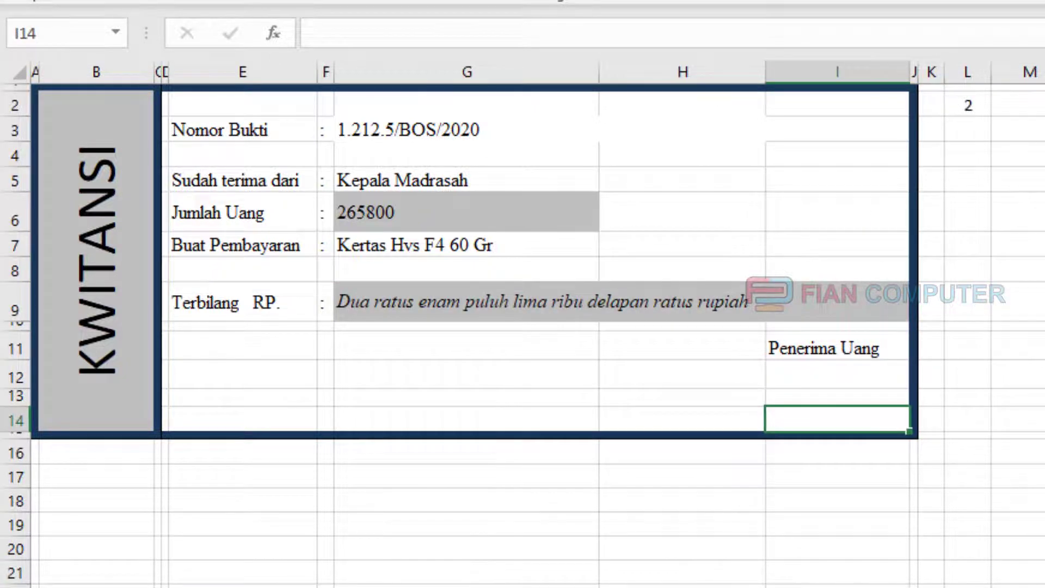
{"action": "key", "text": "ctrl+Page_Up"}
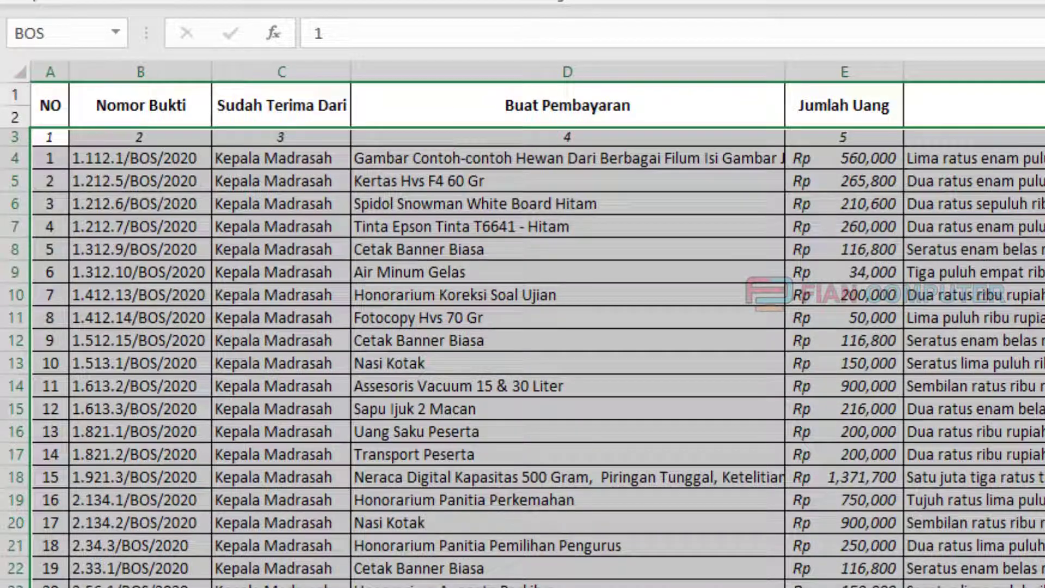
{"action": "key", "text": "ctrl+Page_Down"}
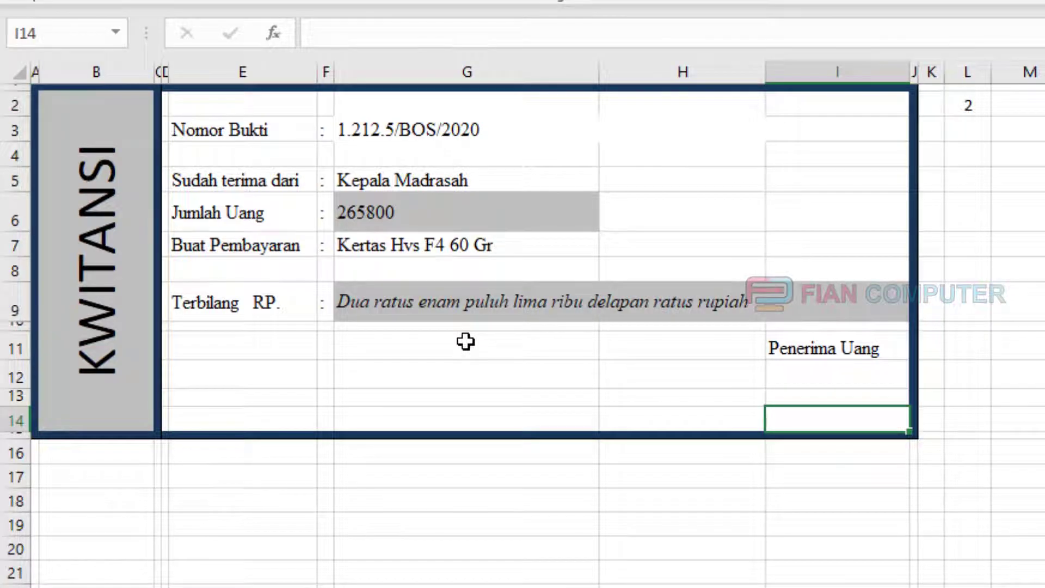
{"action": "type", "text": "="}
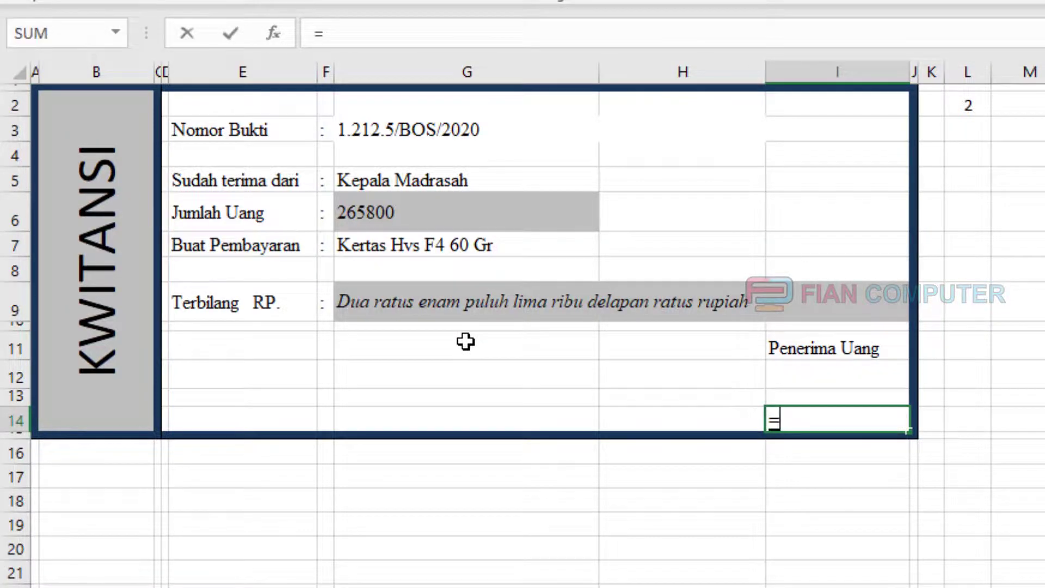
{"action": "type", "text": "vlo"}
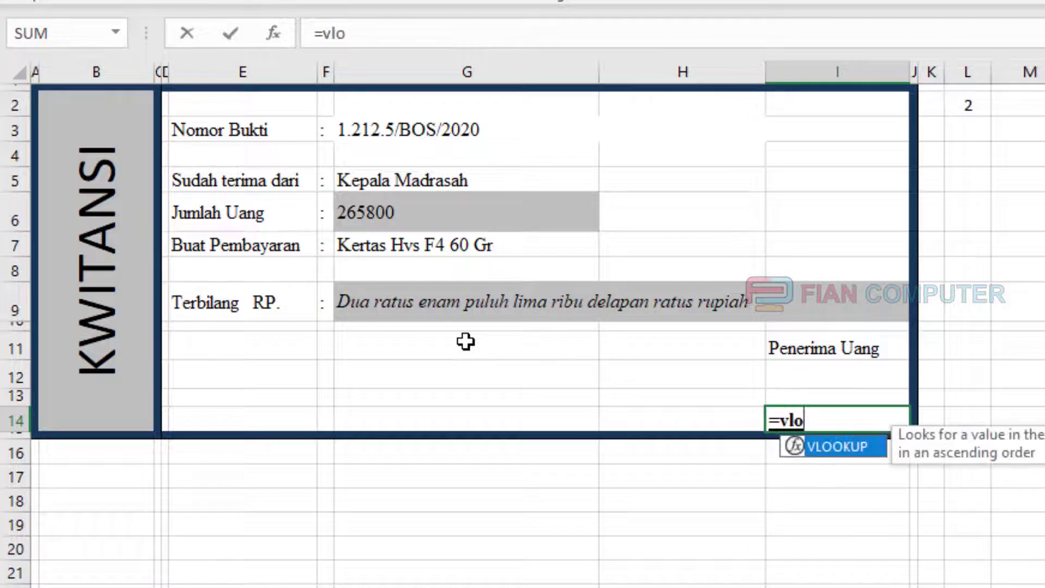
{"action": "double_click", "coordinate": [838, 446]}
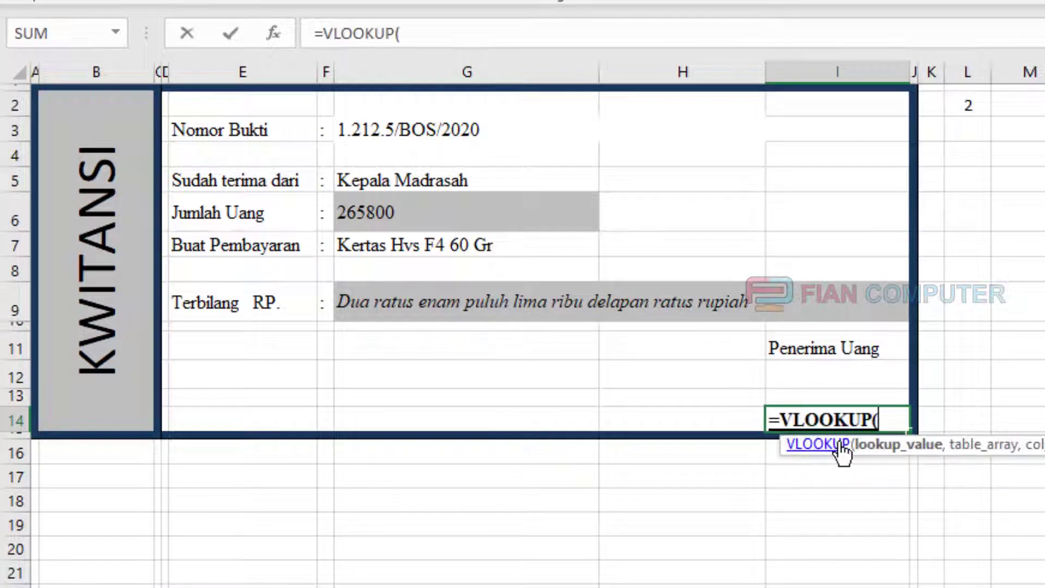
{"action": "left_click", "coordinate": [968, 110]}
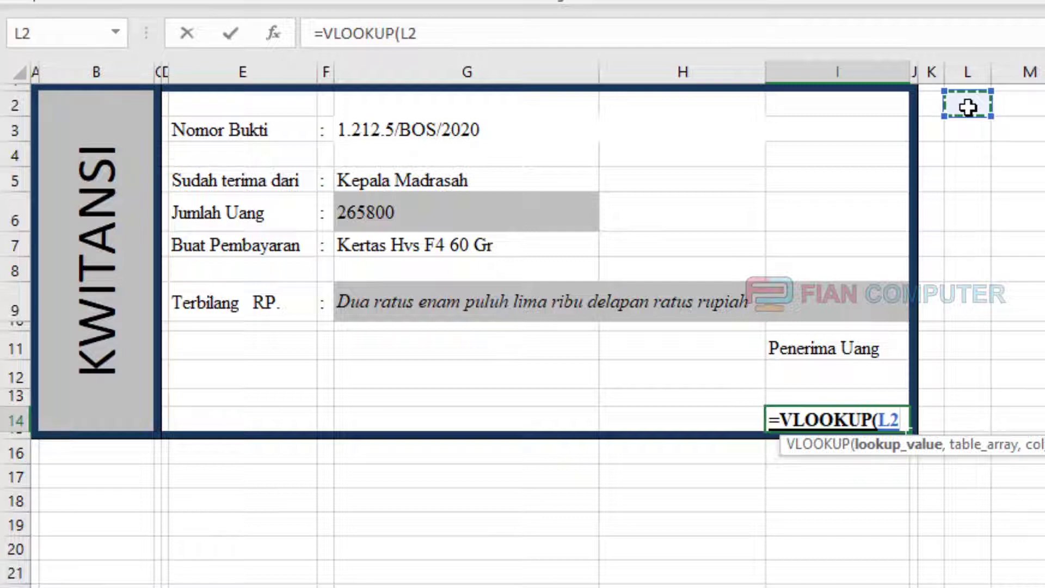
{"action": "type", "text": ","}
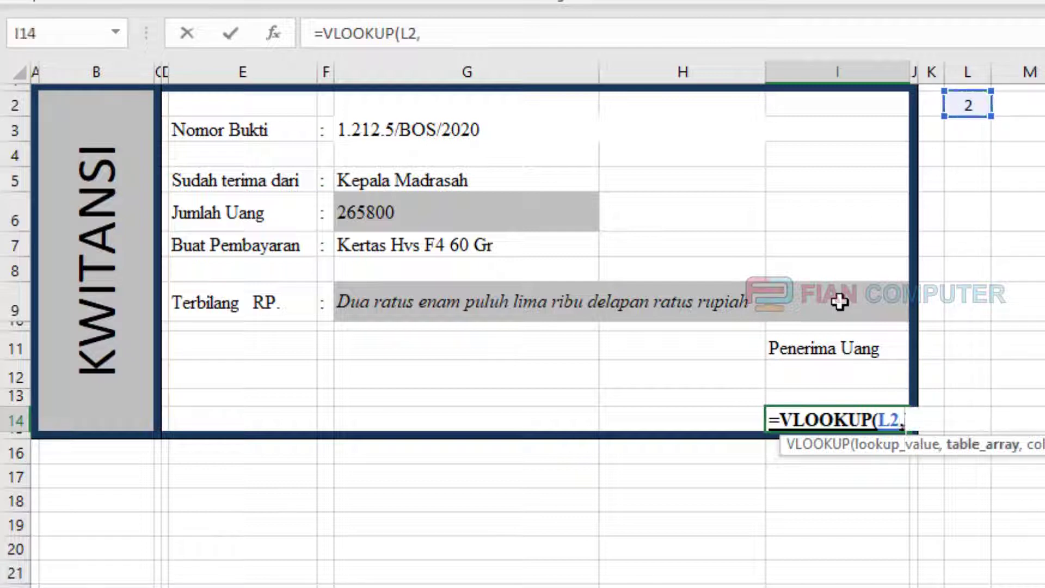
{"action": "type", "text": "BOS,"}
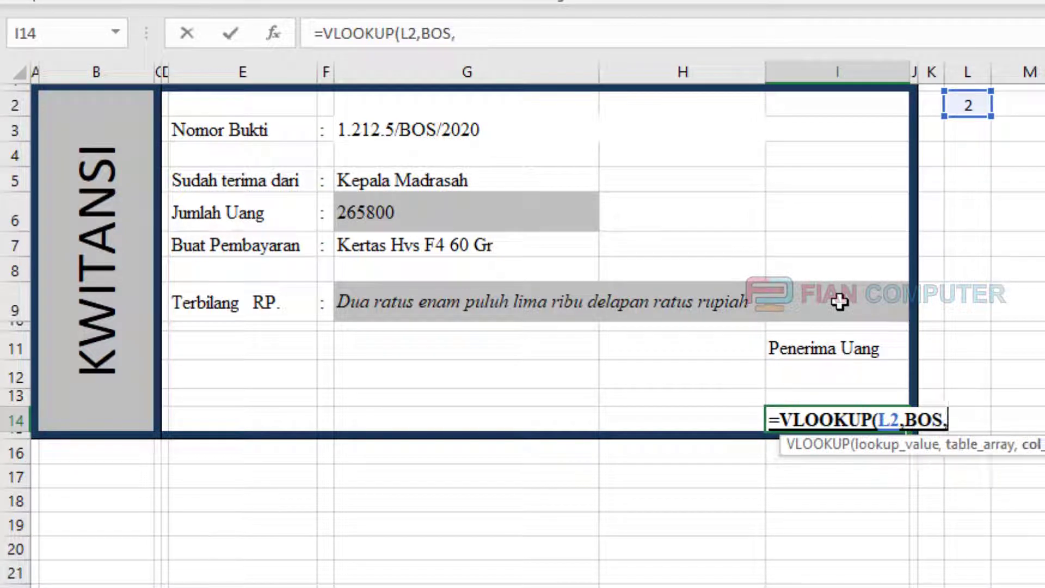
{"action": "type", "text": "7)"}
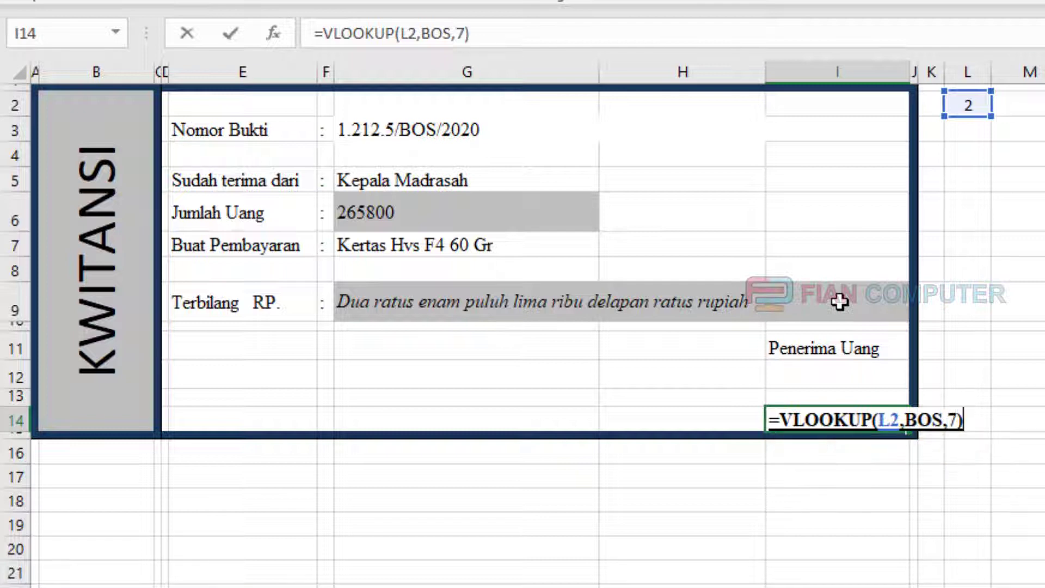
{"action": "key", "text": "Return"}
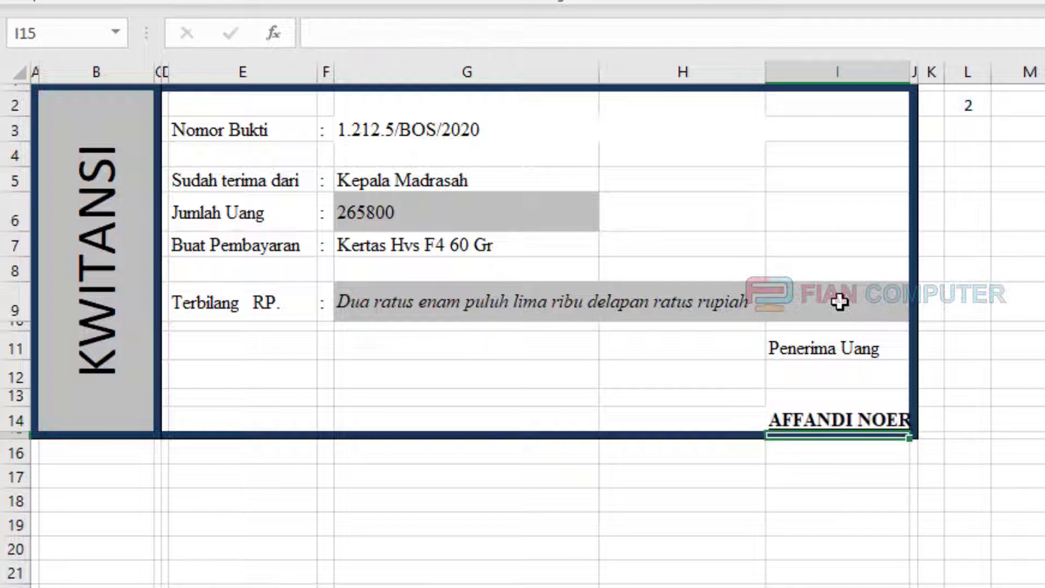
{"action": "left_click", "coordinate": [827, 419]}
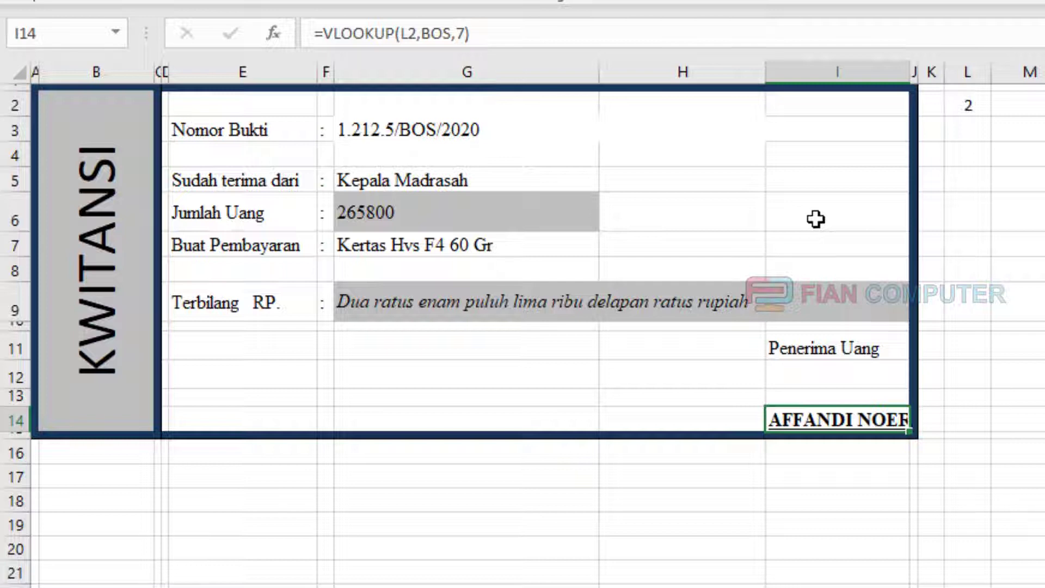
Step: Test the receipt lookups by setting the record number in L2 to 1, 2, 3 and finally 4
{"action": "left_click", "coordinate": [972, 103]}
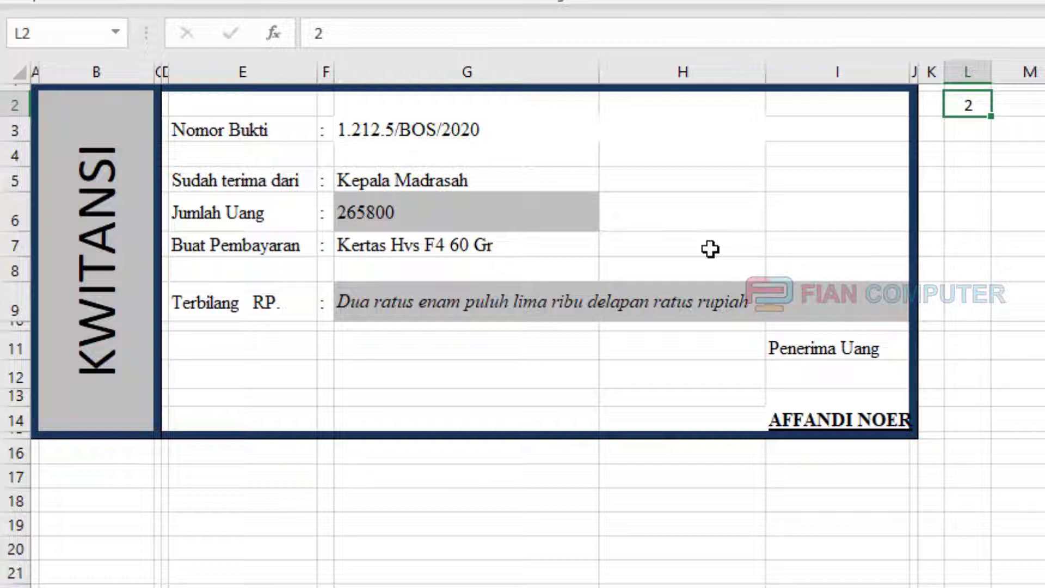
{"action": "type", "text": "1"}
{"action": "key", "text": "Return"}
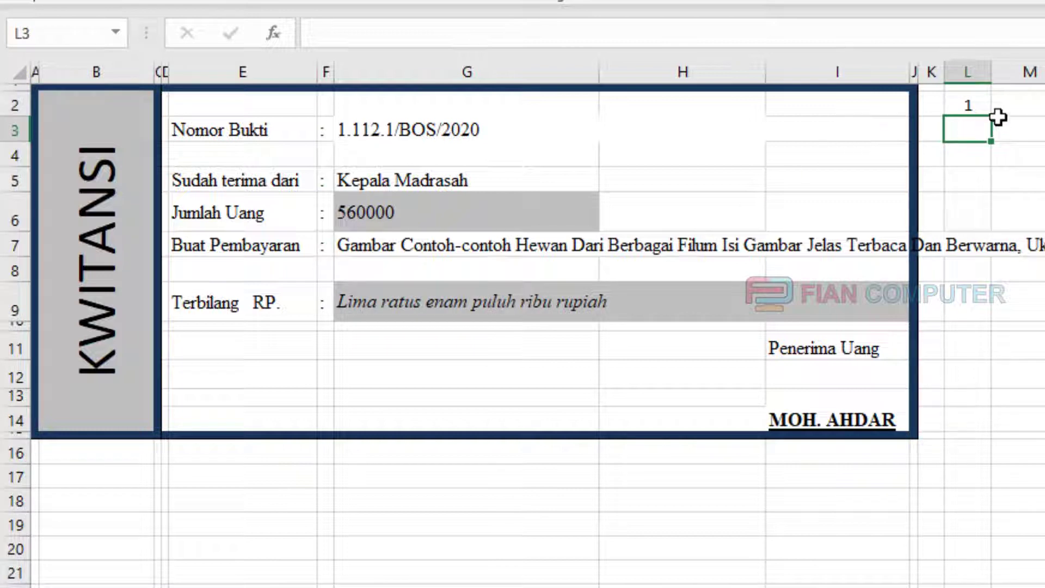
{"action": "left_click", "coordinate": [973, 104]}
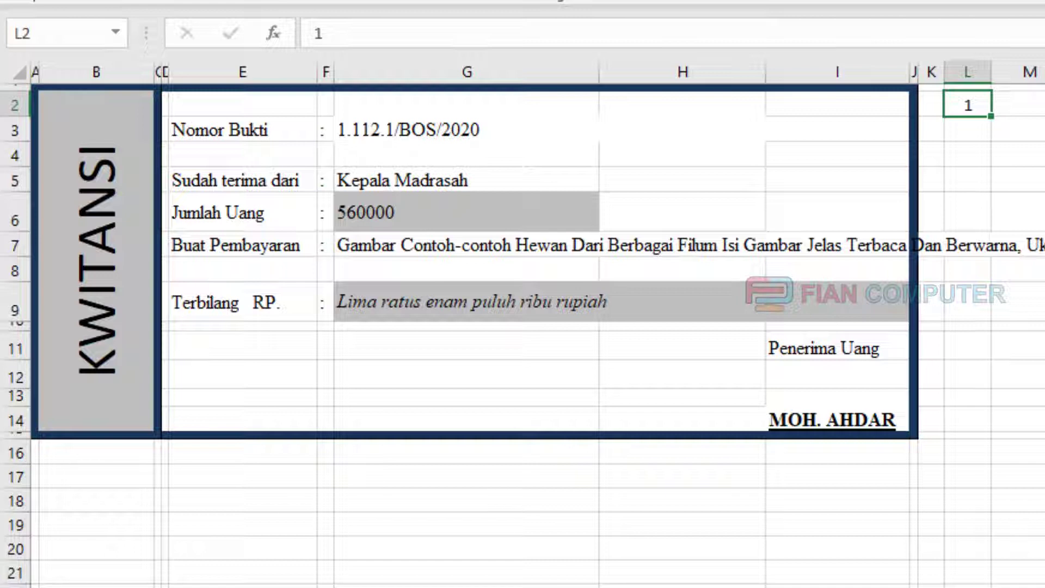
{"action": "type", "text": "2"}
{"action": "key", "text": "Return"}
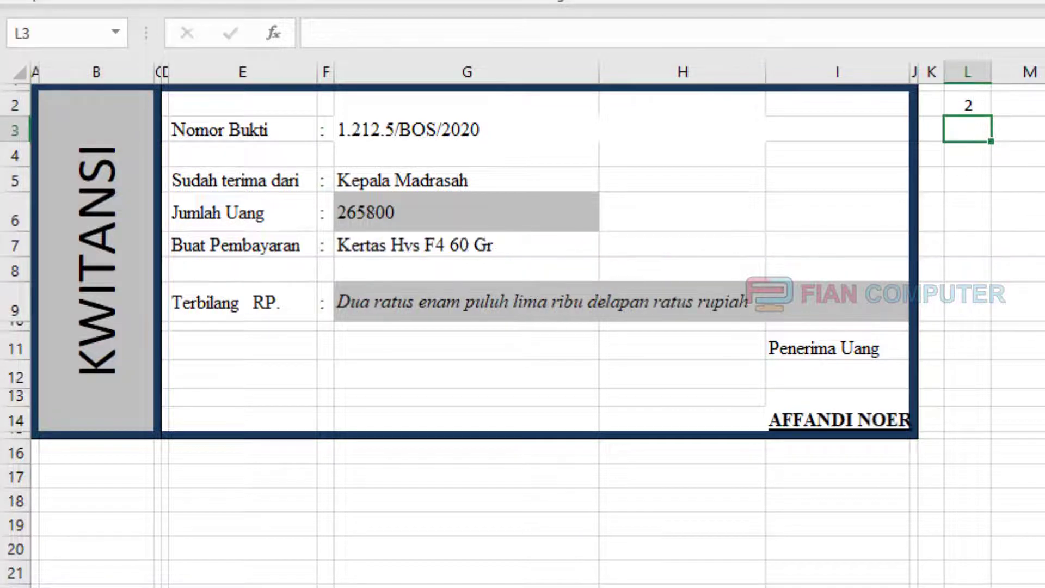
{"action": "key", "text": "Up"}
{"action": "type", "text": "3"}
{"action": "key", "text": "Return"}
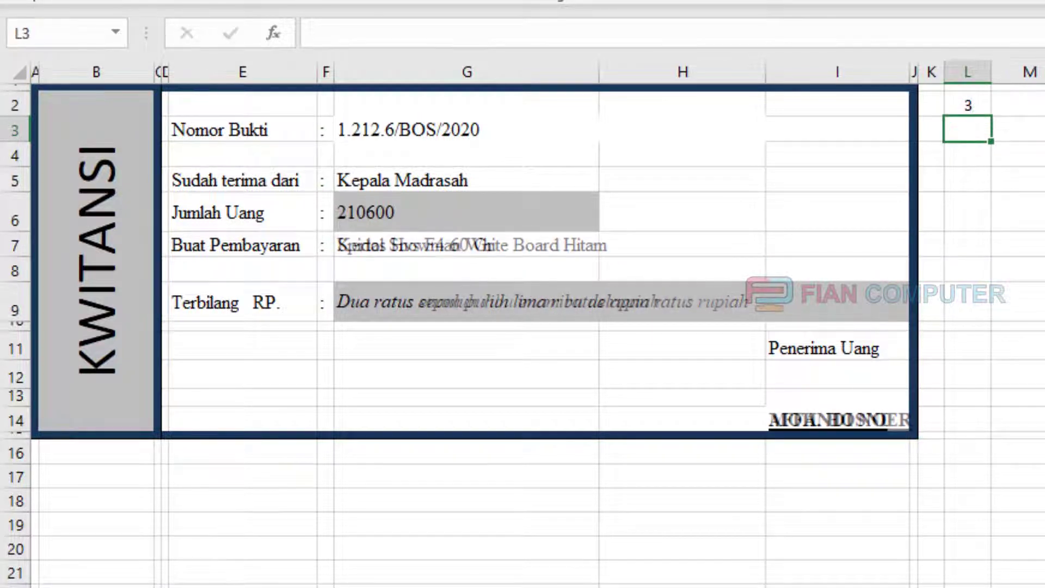
{"action": "key", "text": "Up"}
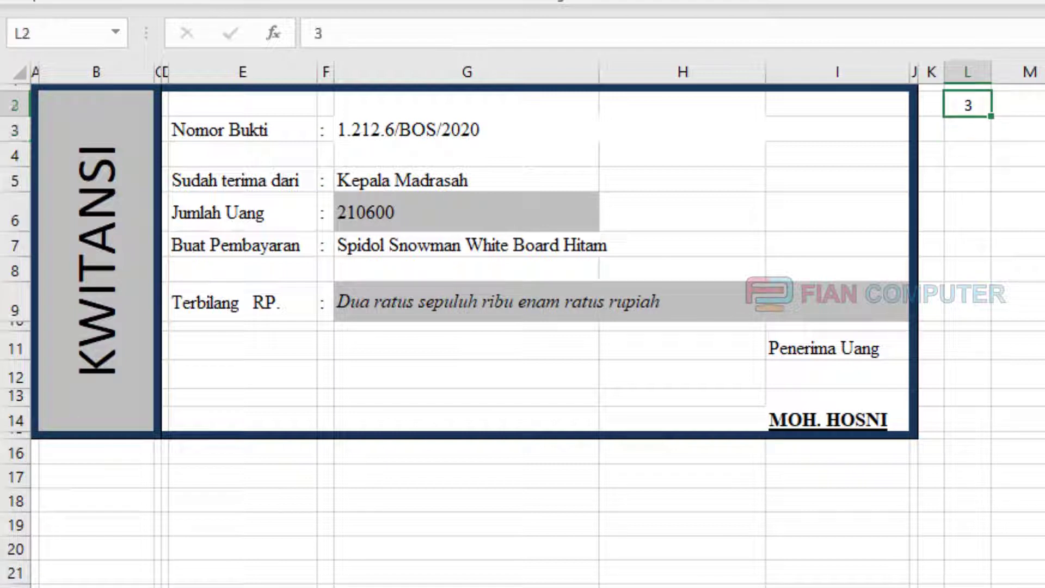
{"action": "type", "text": "4"}
{"action": "key", "text": "Return"}
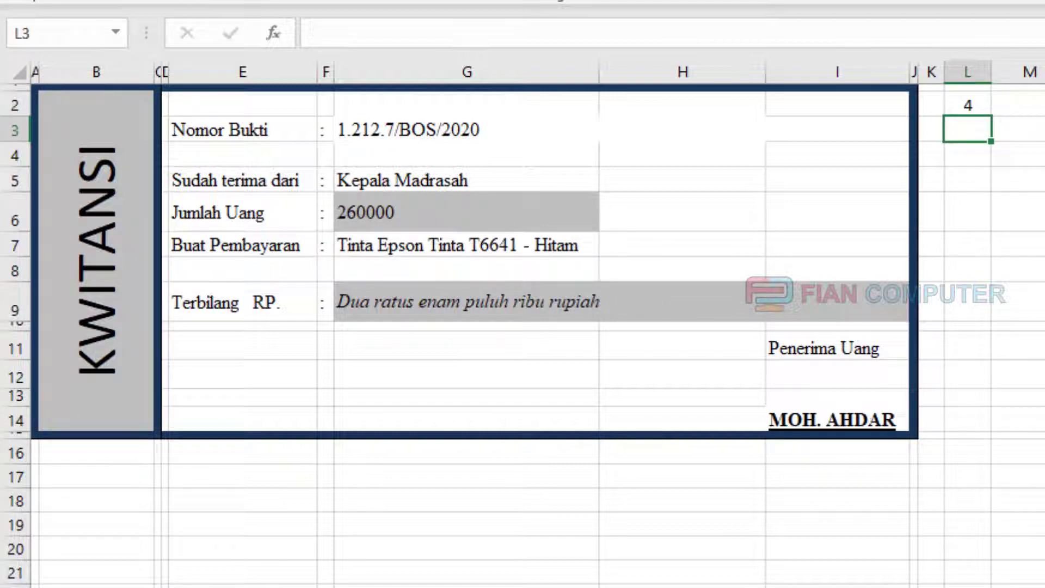
{"action": "key", "text": "Up"}
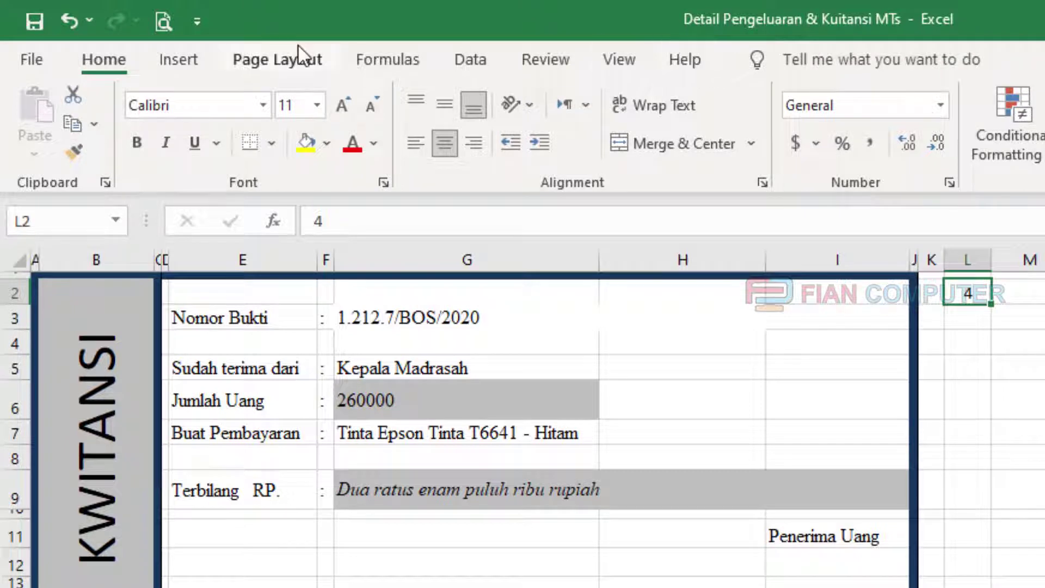
Step: Open the Excel options for customizing the ribbon and enable the Developer main tab
{"action": "left_click", "coordinate": [28, 60]}
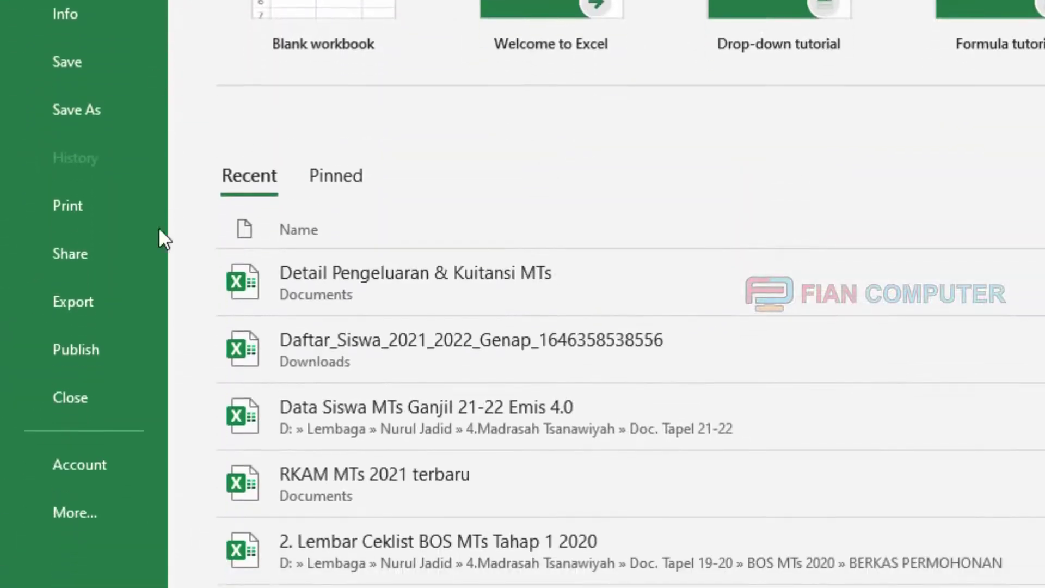
{"action": "left_click", "coordinate": [122, 504]}
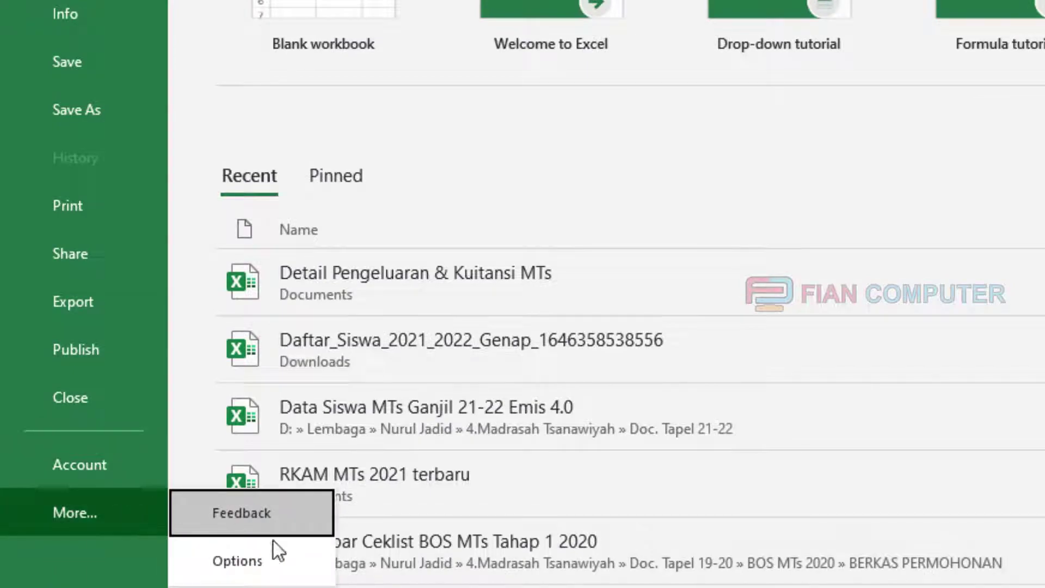
{"action": "left_click", "coordinate": [237, 561]}
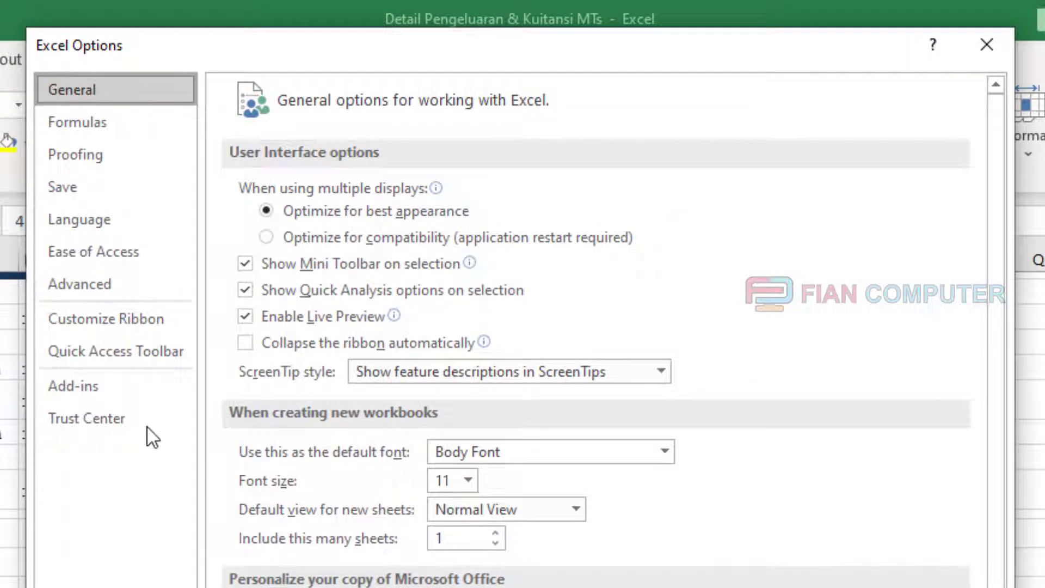
{"action": "left_click", "coordinate": [126, 322]}
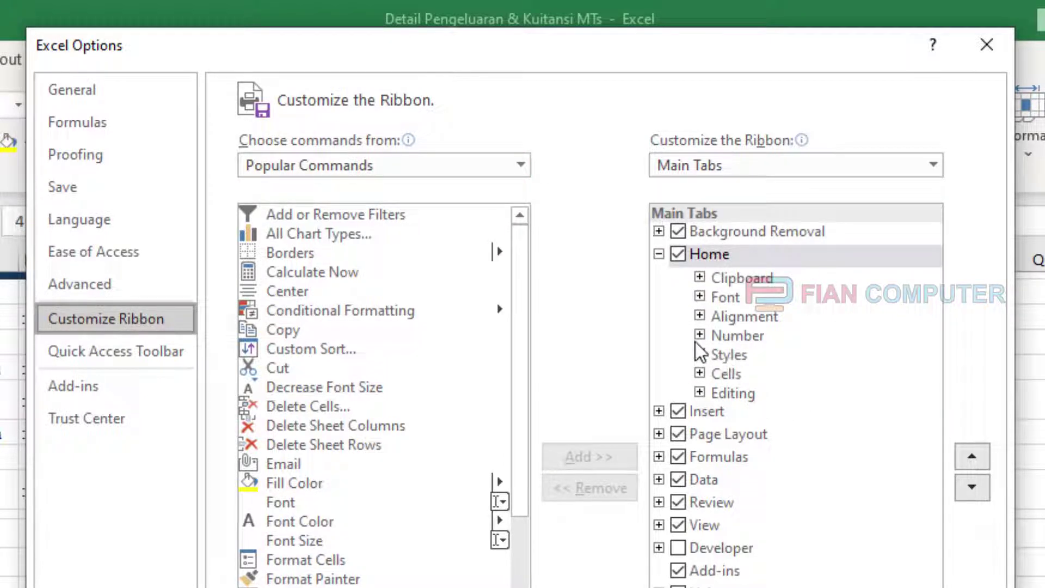
{"action": "left_click", "coordinate": [677, 548]}
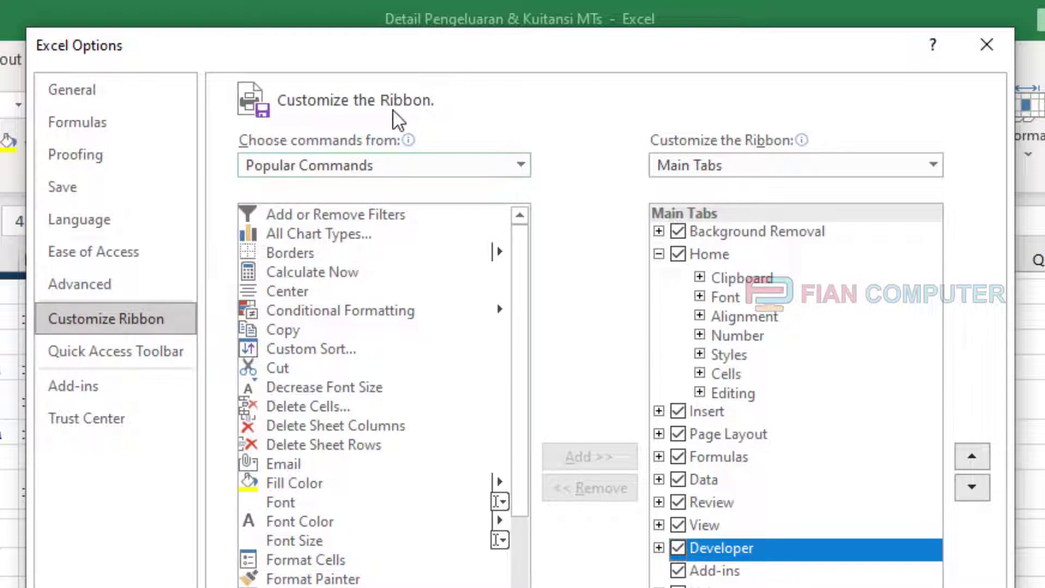
Step: Switch the available command source from Popular Commands to All Tabs and select Developer in it
{"action": "left_click", "coordinate": [521, 165]}
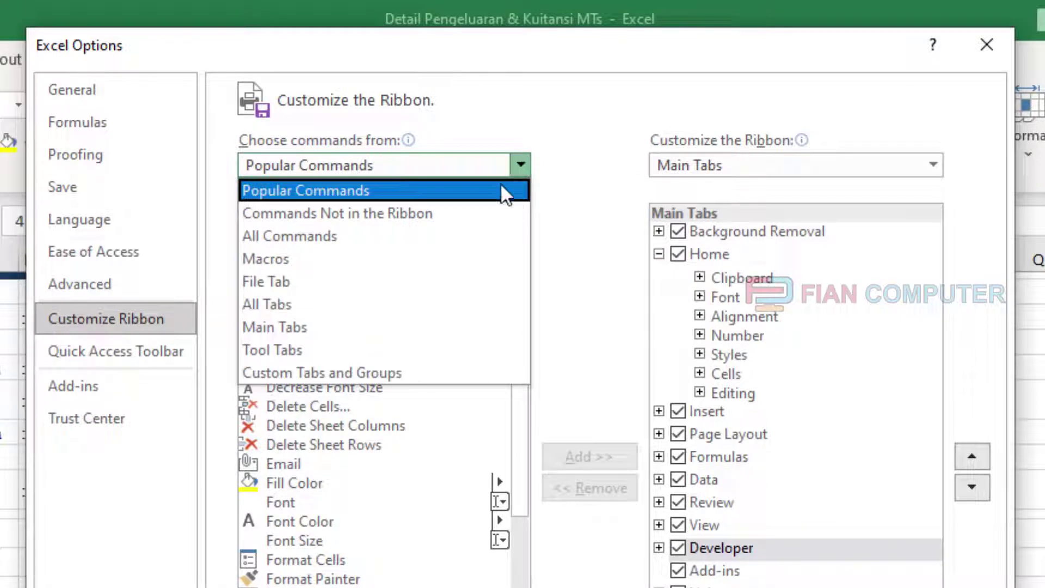
{"action": "left_click", "coordinate": [470, 311]}
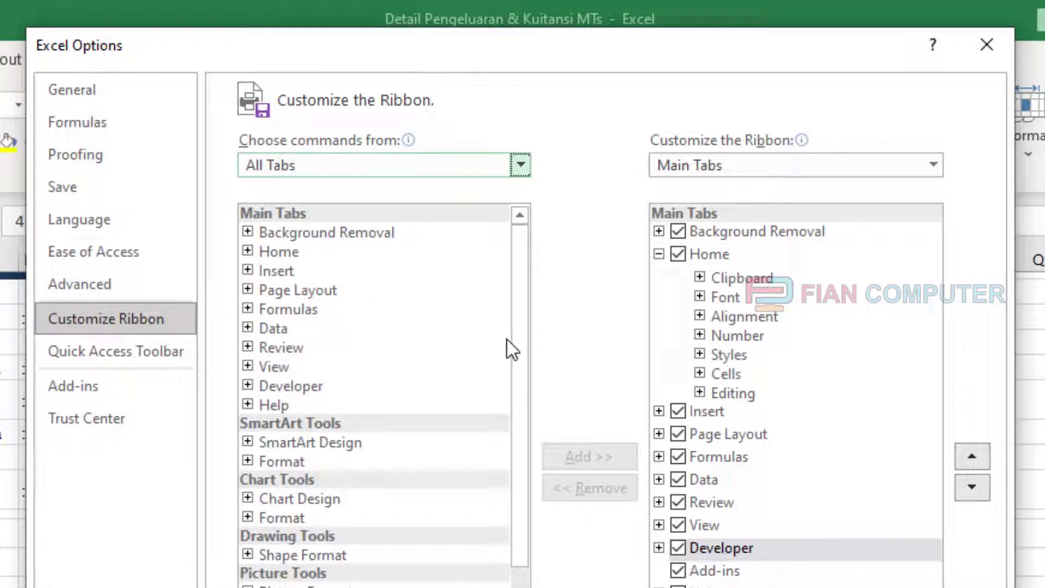
{"action": "mouse_move", "coordinate": [519, 356]}
{"action": "left_mouse_down"}
{"action": "mouse_move", "coordinate": [514, 524]}
{"action": "mouse_move", "coordinate": [508, 335]}
{"action": "left_mouse_up"}
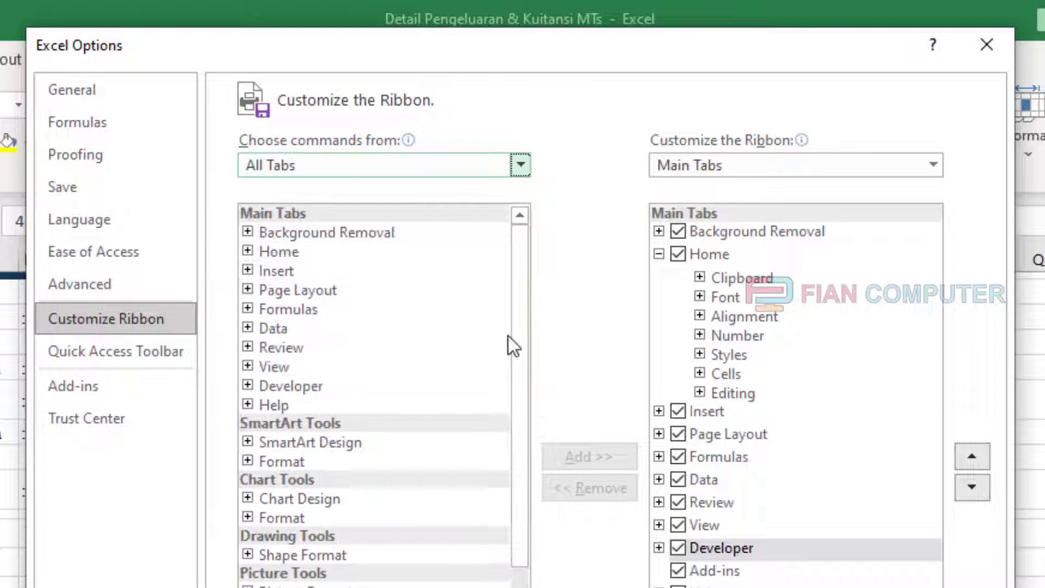
{"action": "left_click", "coordinate": [247, 385]}
{"action": "left_click", "coordinate": [248, 386]}
{"action": "left_click", "coordinate": [313, 386]}
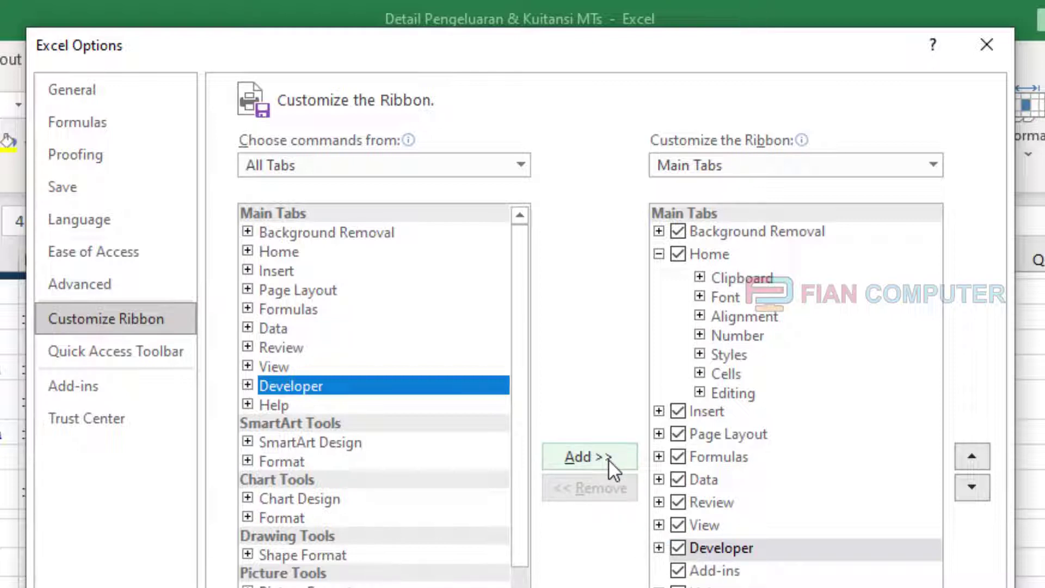
Step: Keep Developer enabled among the main tabs and apply the ribbon customization
{"action": "left_click", "coordinate": [679, 548]}
{"action": "left_click", "coordinate": [678, 547]}
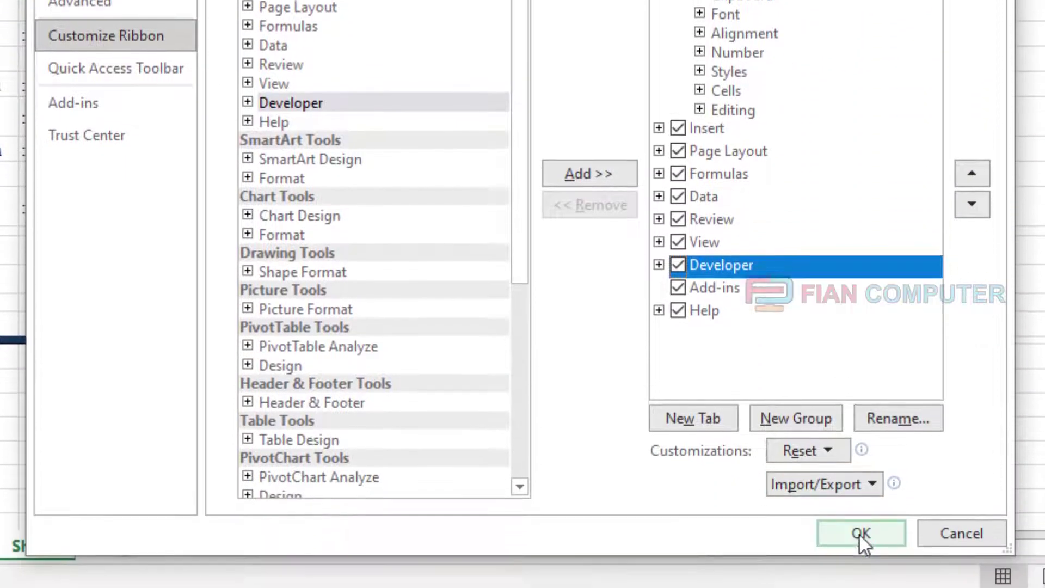
{"action": "left_click", "coordinate": [859, 533]}
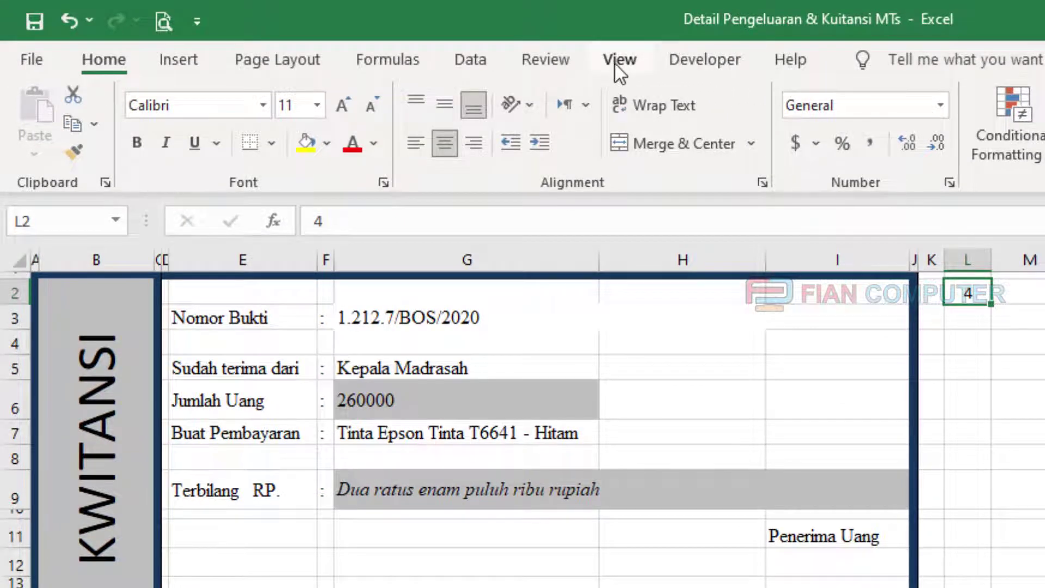
Step: Draw a Spin Button form control directly below cell L2, spanning about rows 3 to 6 of column L
{"action": "left_click", "coordinate": [703, 63]}
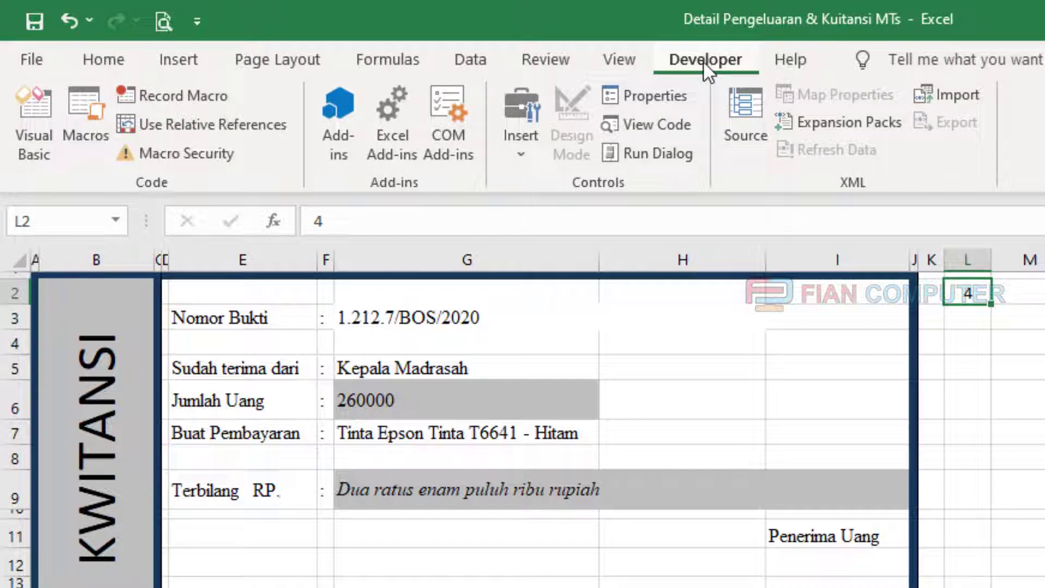
{"action": "left_click", "coordinate": [520, 157]}
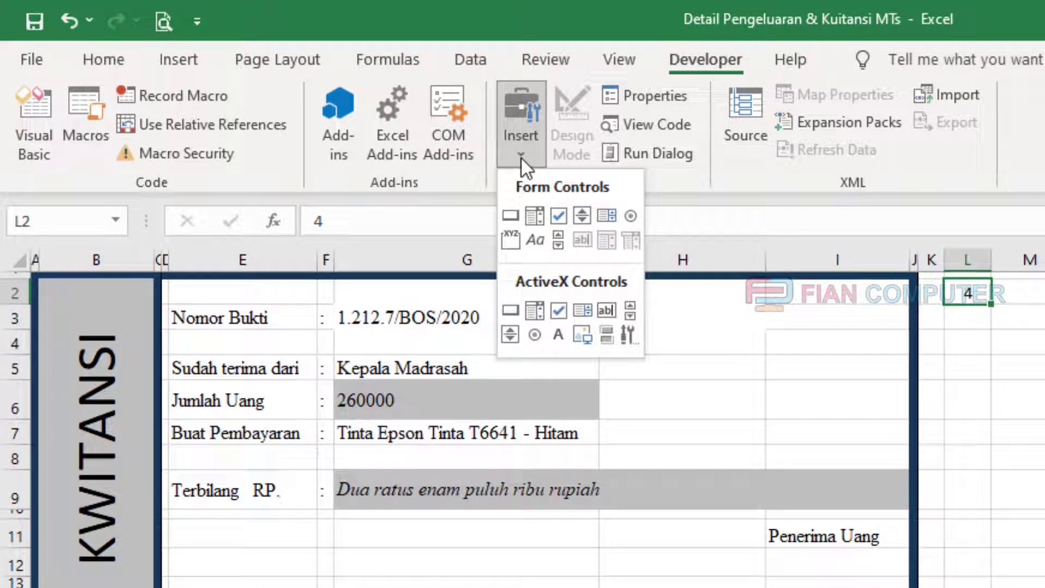
{"action": "left_click", "coordinate": [578, 218]}
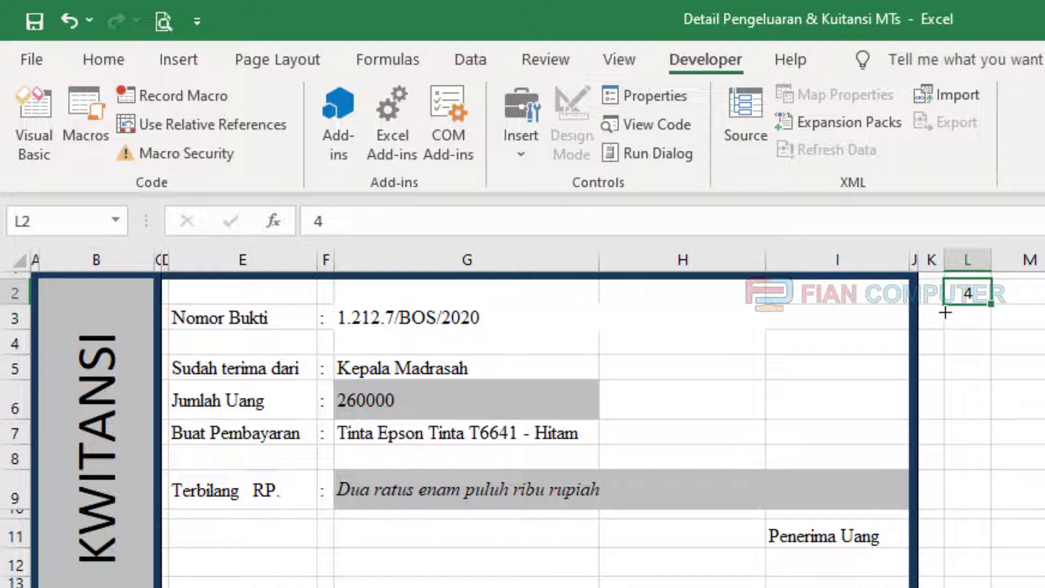
{"action": "left_click_drag", "start_coordinate": [944, 314], "coordinate": [989, 391]}
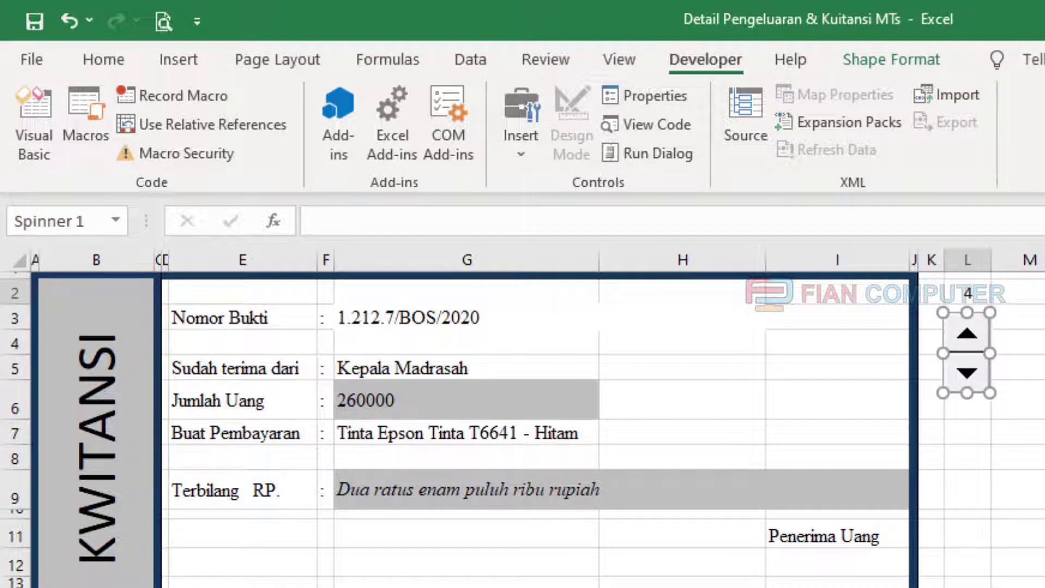
Step: Link the spin button to cell $L$2 in its format control settings, apply the settings and deselect the button
{"action": "right_click", "coordinate": [959, 369]}
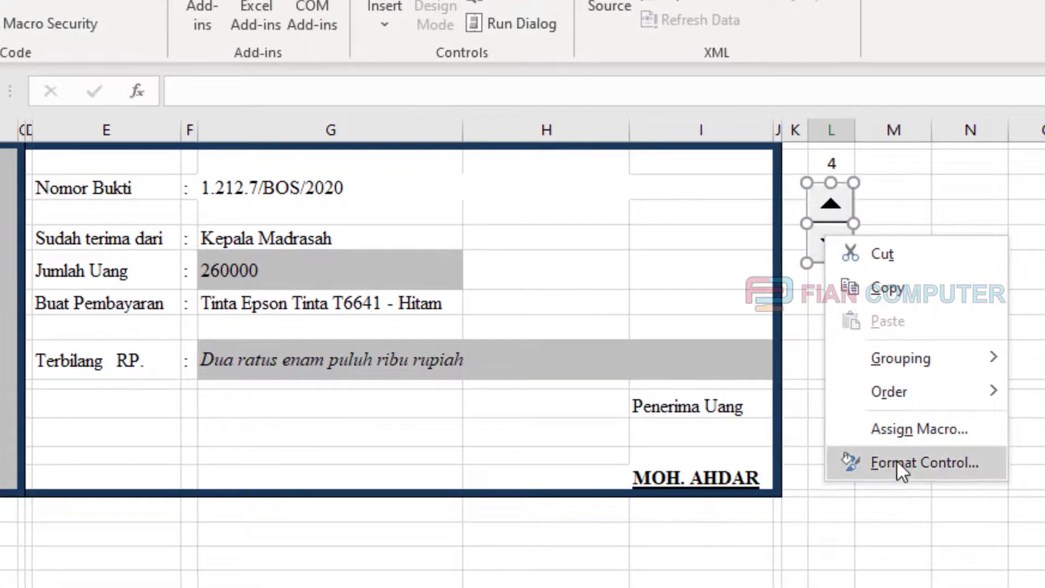
{"action": "left_click", "coordinate": [896, 458]}
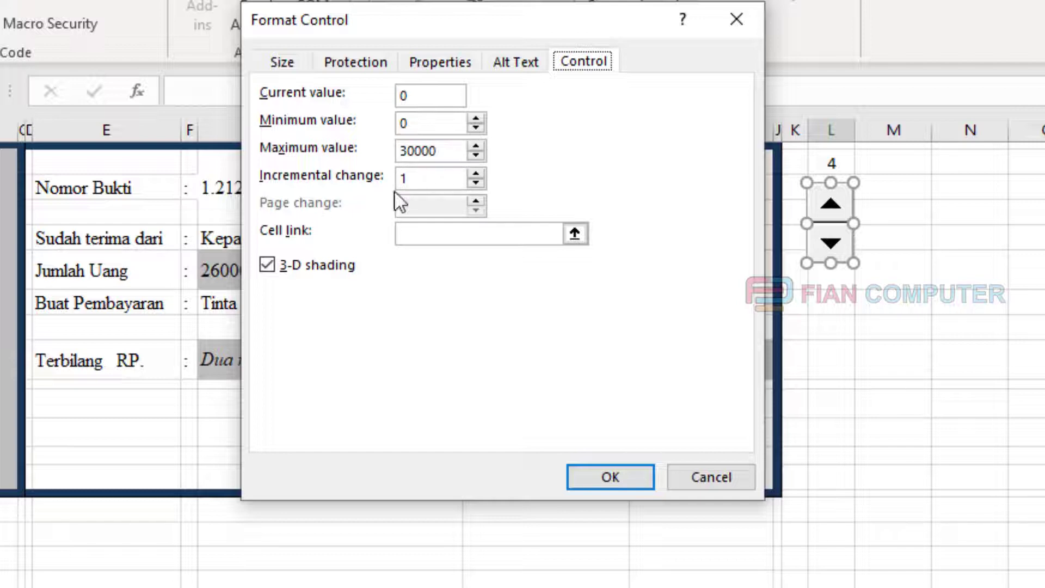
{"action": "left_click", "coordinate": [402, 225]}
{"action": "left_click", "coordinate": [578, 234]}
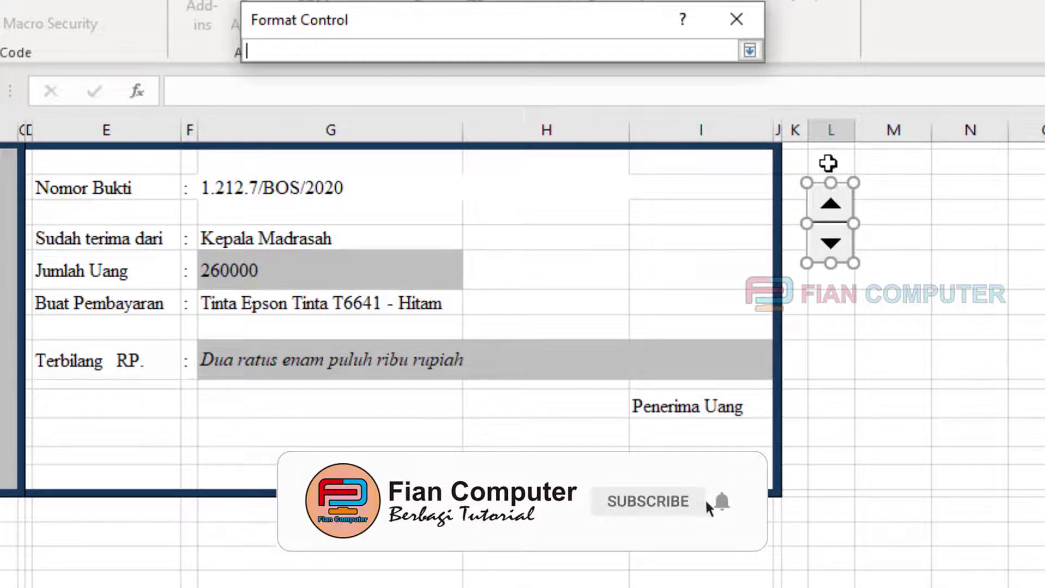
{"action": "left_click", "coordinate": [827, 162]}
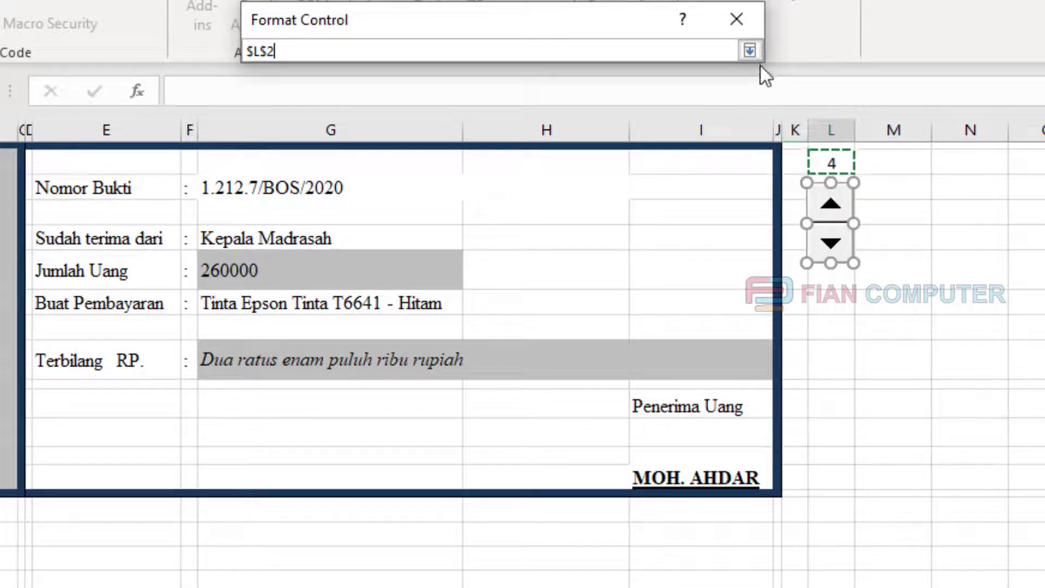
{"action": "left_click", "coordinate": [749, 51]}
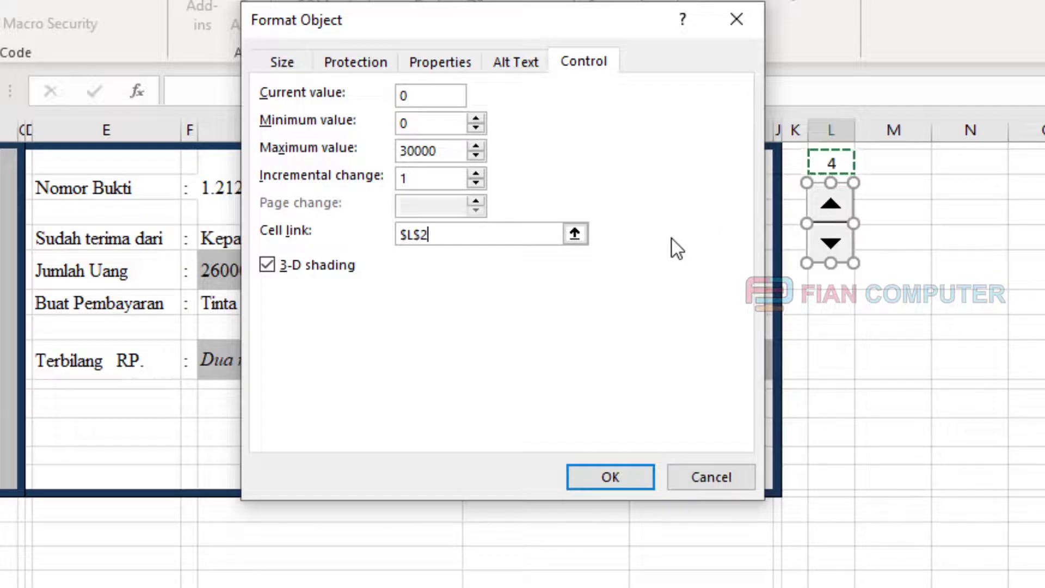
{"action": "left_click", "coordinate": [615, 474]}
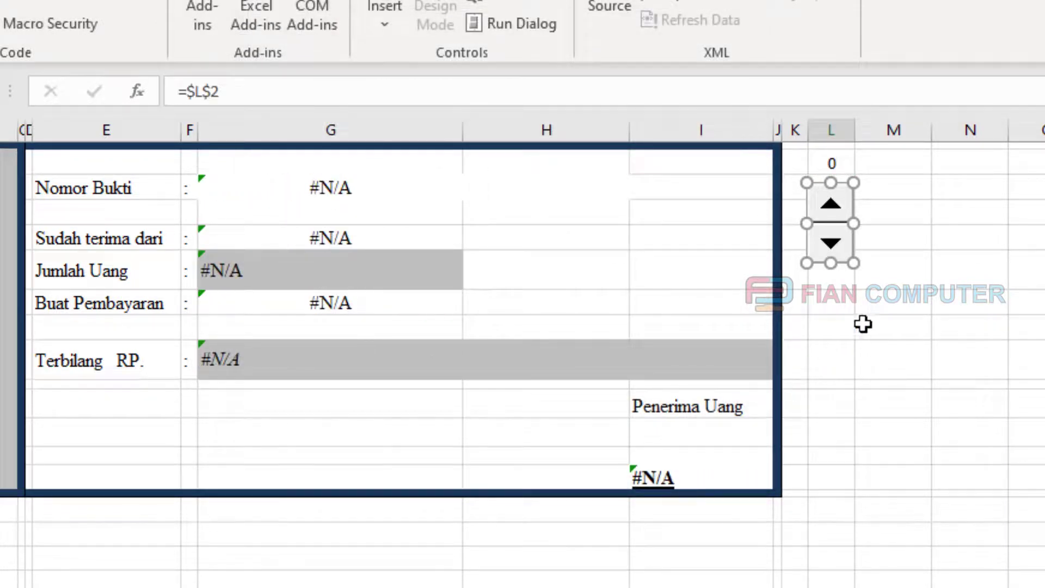
{"action": "left_click", "coordinate": [873, 302]}
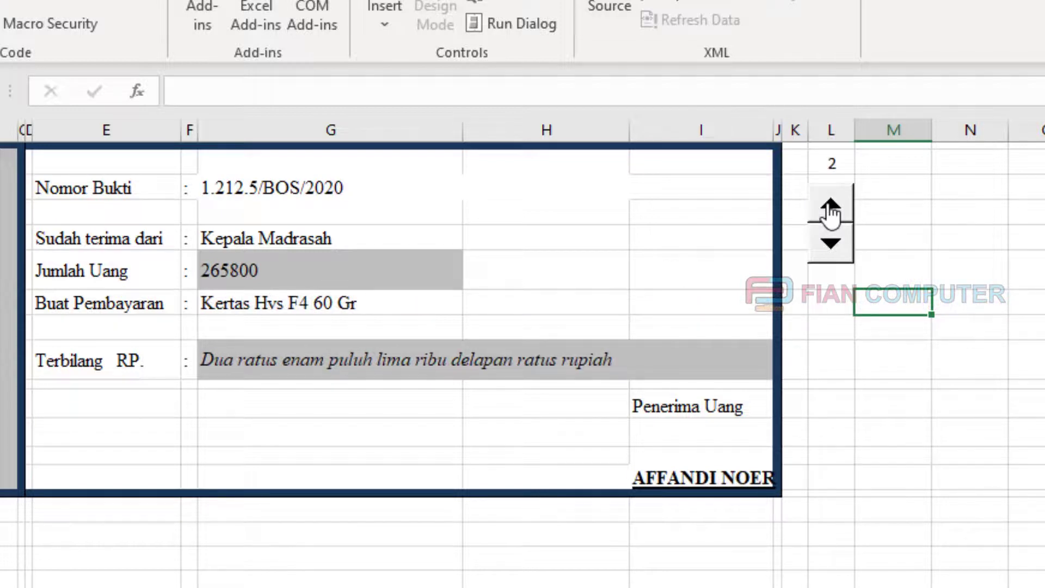
Step: Step the receipt's record number up to 9 with the spin button to test the increment
{"action": "left_click", "coordinate": [830, 210]}
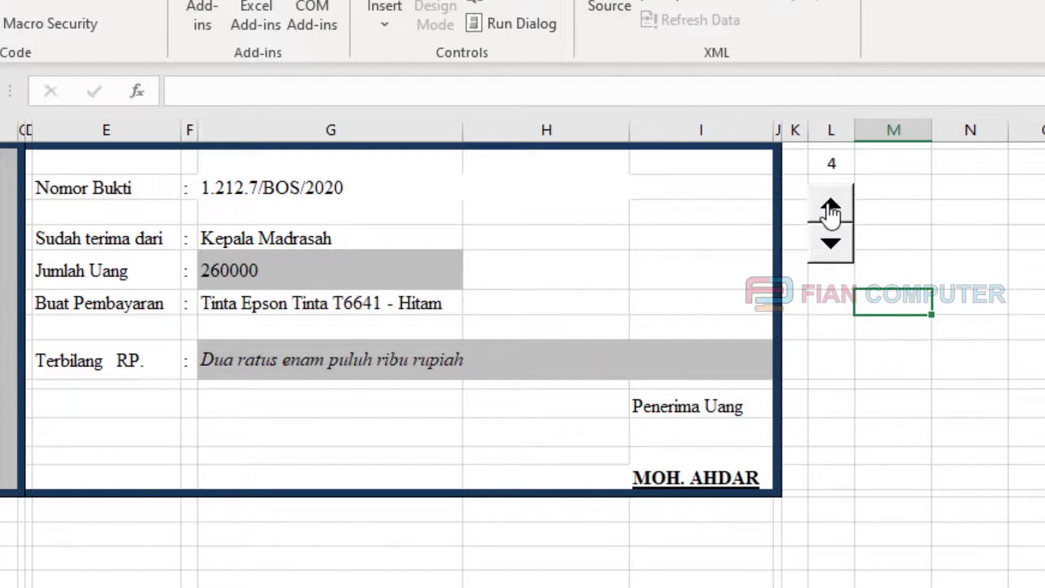
{"action": "left_click", "coordinate": [830, 209]}
{"action": "left_click", "coordinate": [829, 210]}
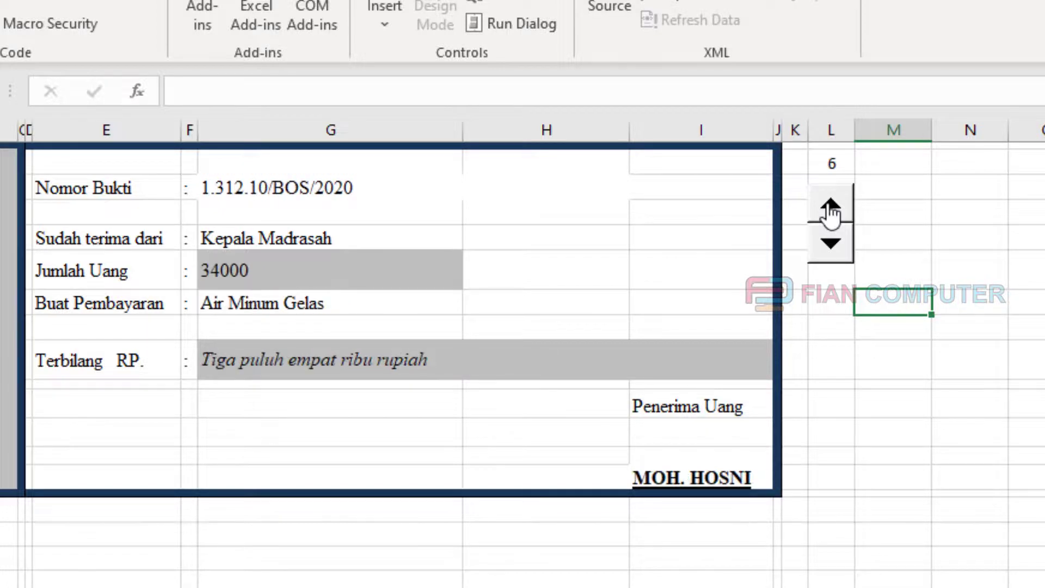
{"action": "left_click", "coordinate": [830, 209]}
{"action": "left_click", "coordinate": [830, 210]}
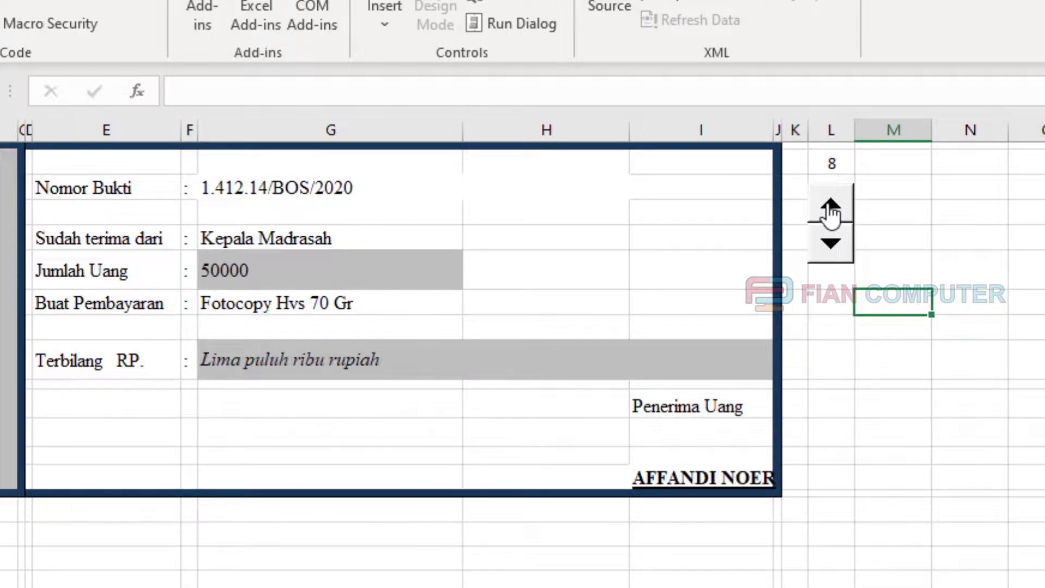
{"action": "left_click", "coordinate": [830, 209]}
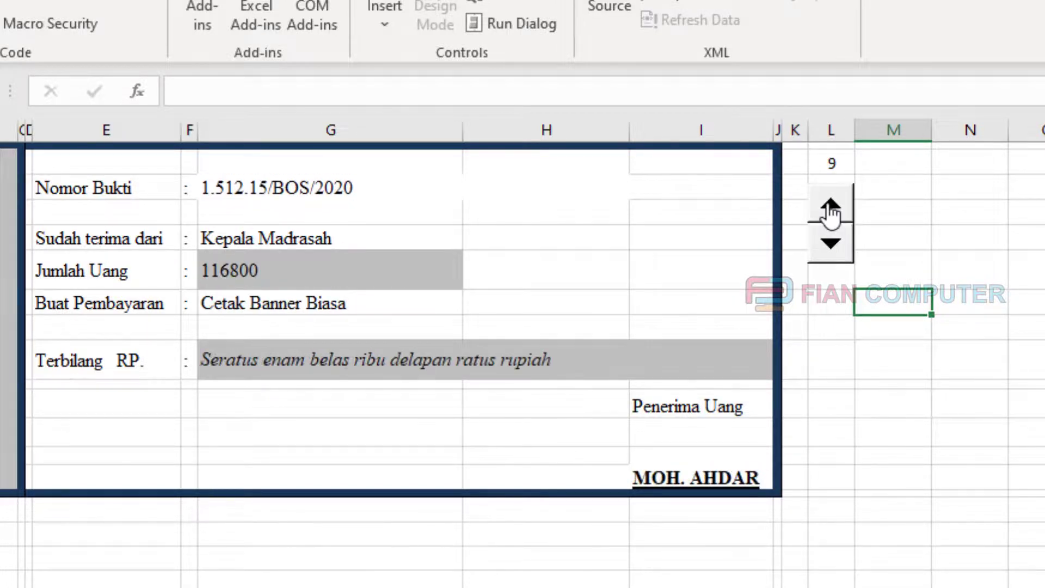
Step: Step the receipt's record number back down to 4 with the spin button to test the decrement
{"action": "left_click", "coordinate": [831, 245]}
{"action": "left_click", "coordinate": [831, 245]}
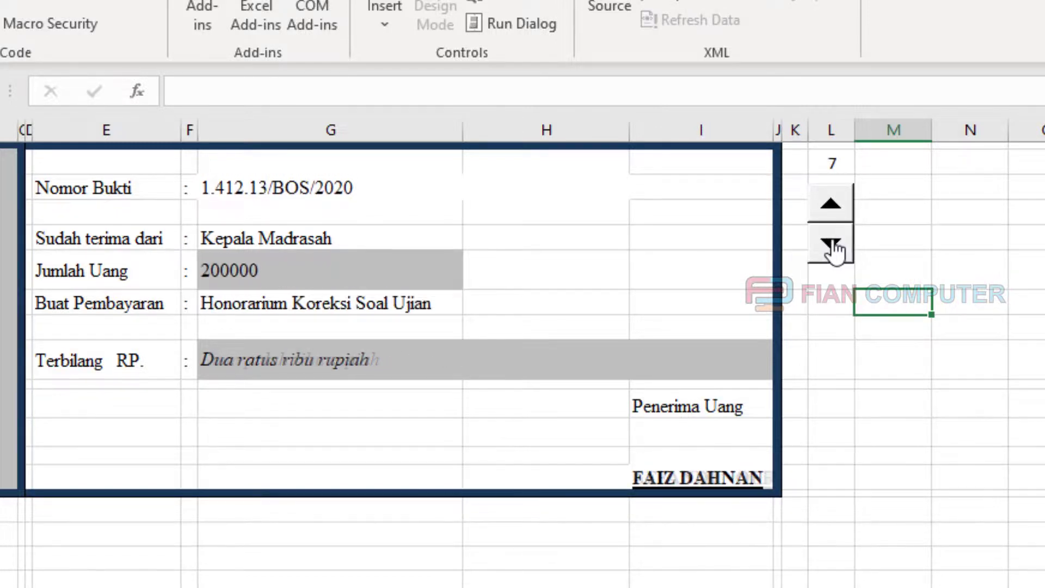
{"action": "left_click", "coordinate": [830, 246]}
{"action": "left_click", "coordinate": [831, 246]}
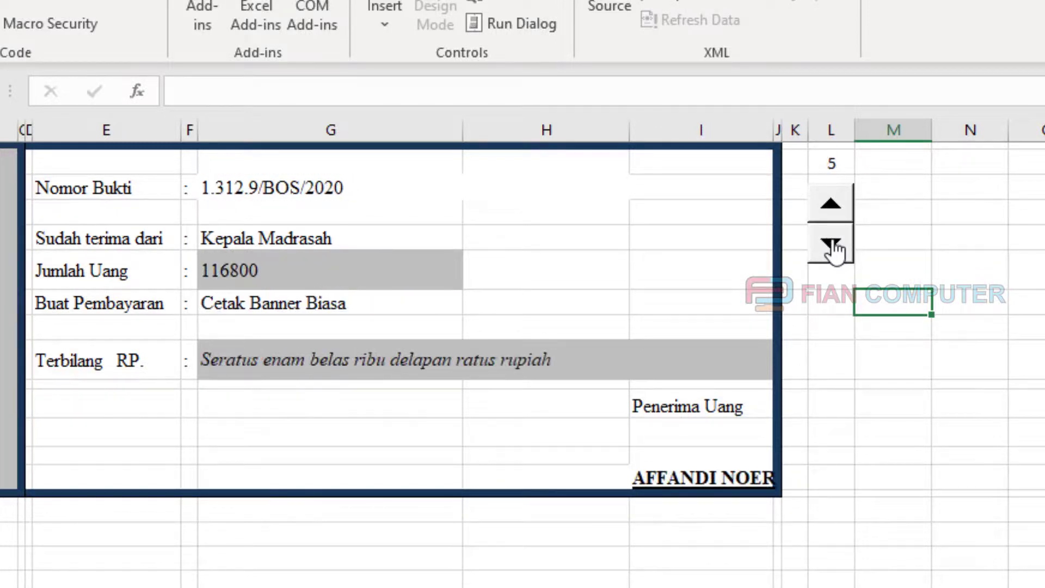
{"action": "left_click", "coordinate": [831, 246]}
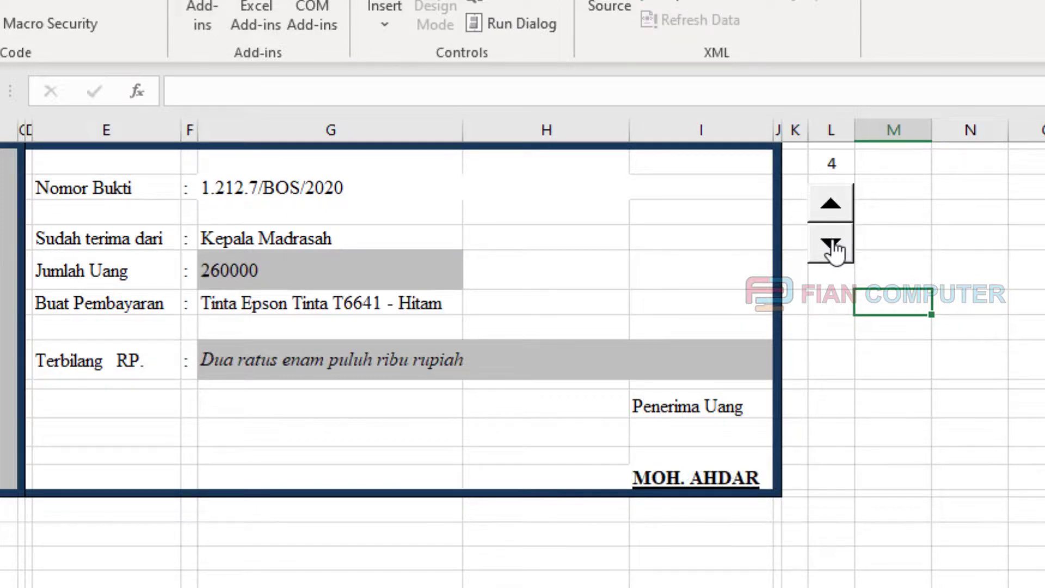